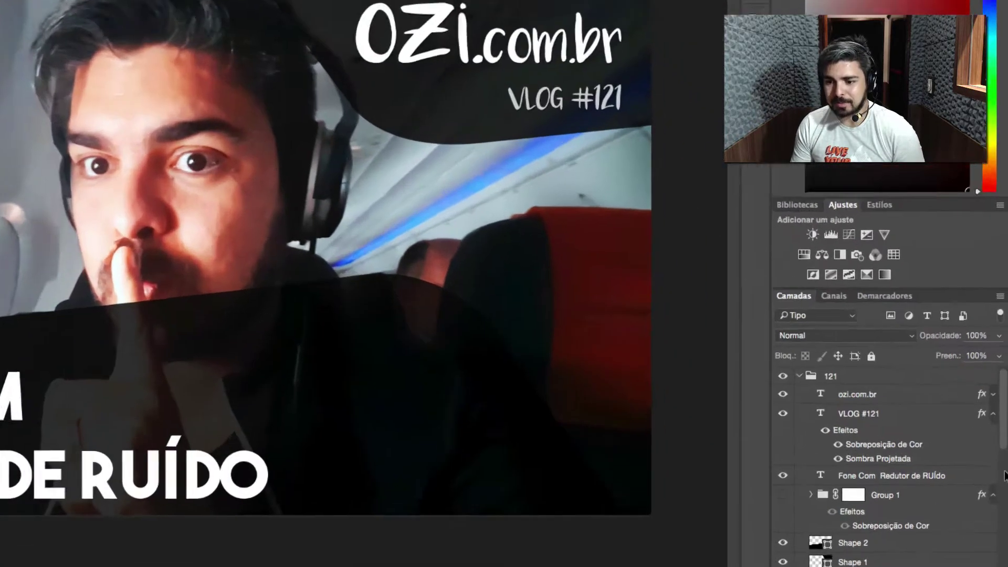
pyautogui.scroll(-3, 906, 399)
pyautogui.scroll(3, 906, 398)
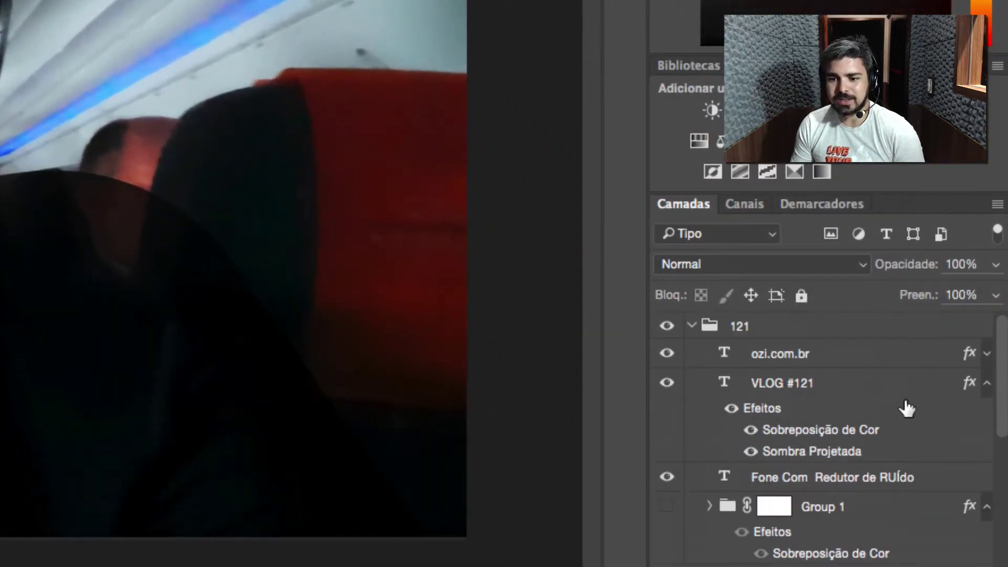
pyautogui.click(692, 326)
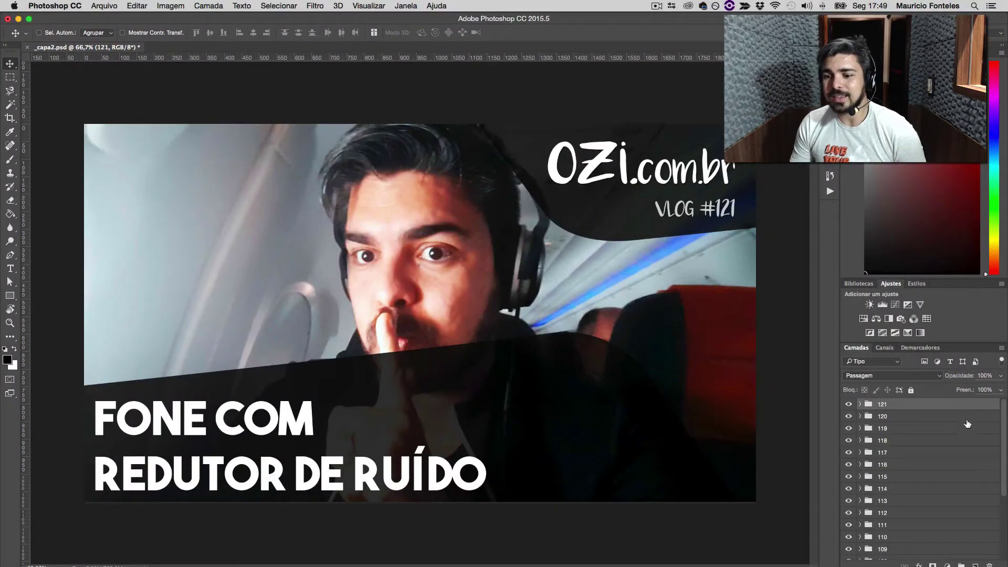
pyautogui.scroll(-1, 767, 383)
pyautogui.click(860, 407)
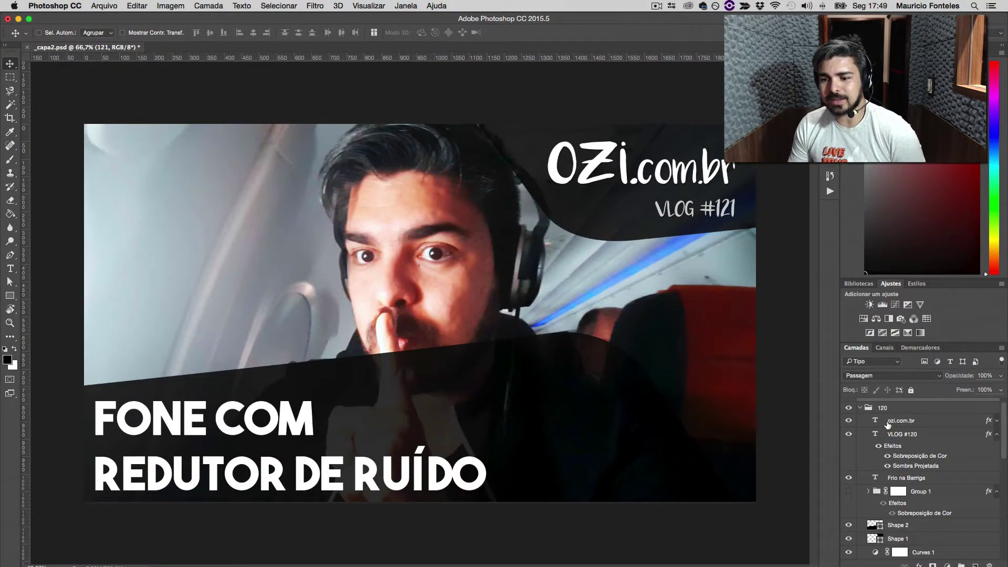
pyautogui.scroll(1, 864, 408)
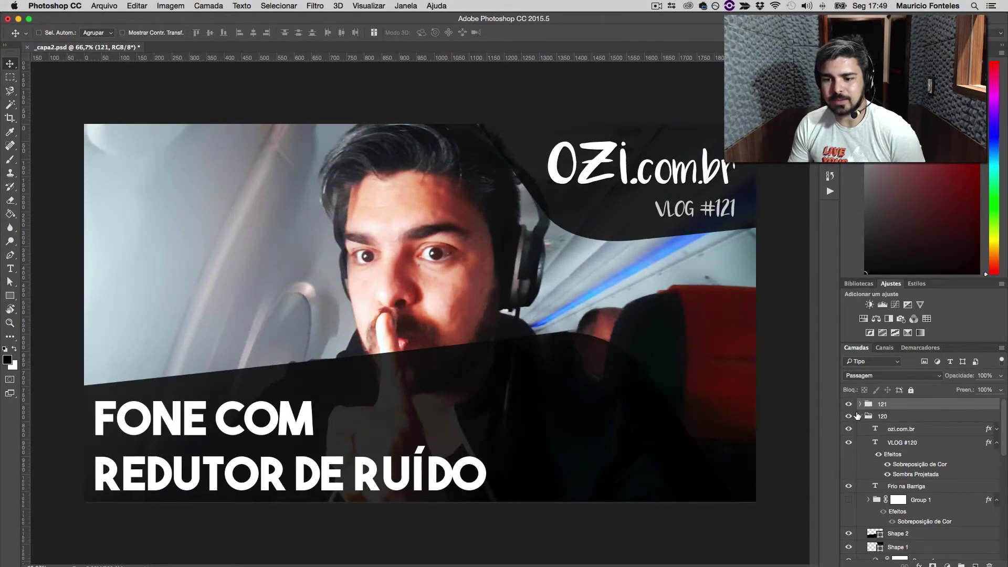
pyautogui.click(859, 416)
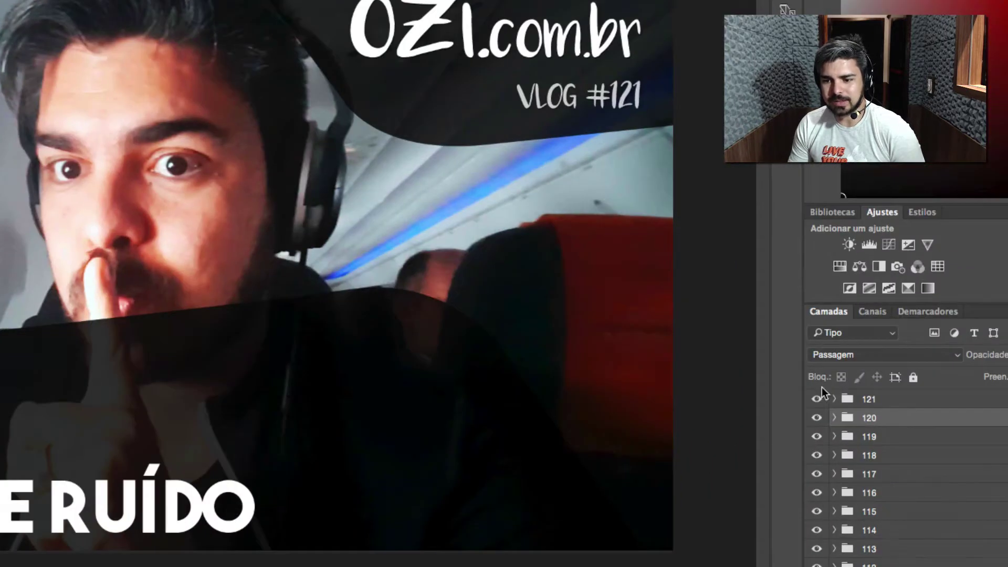
pyautogui.click(833, 399)
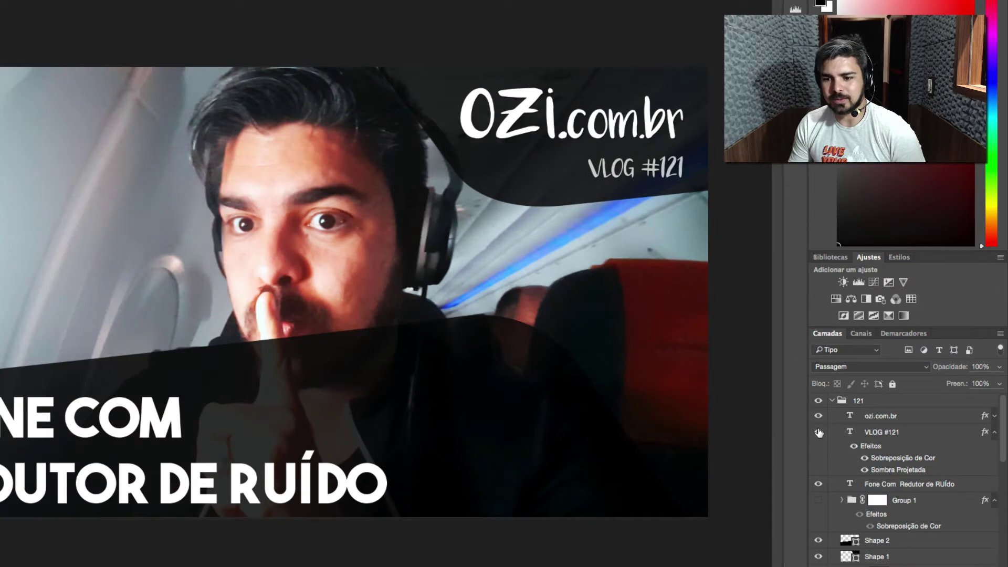
pyautogui.click(819, 416)
pyautogui.click(819, 416)
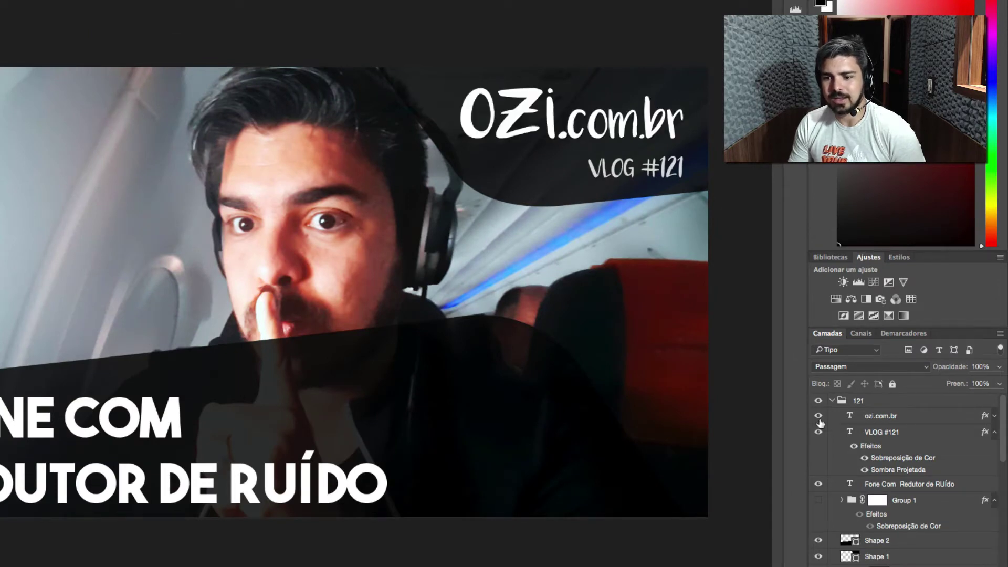
pyautogui.click(819, 432)
pyautogui.click(819, 432)
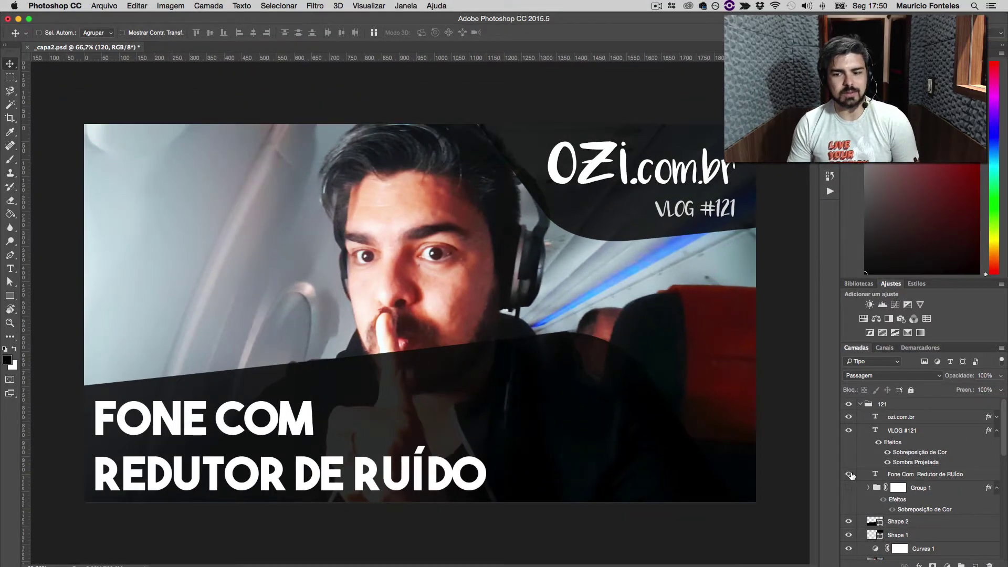
pyautogui.click(848, 475)
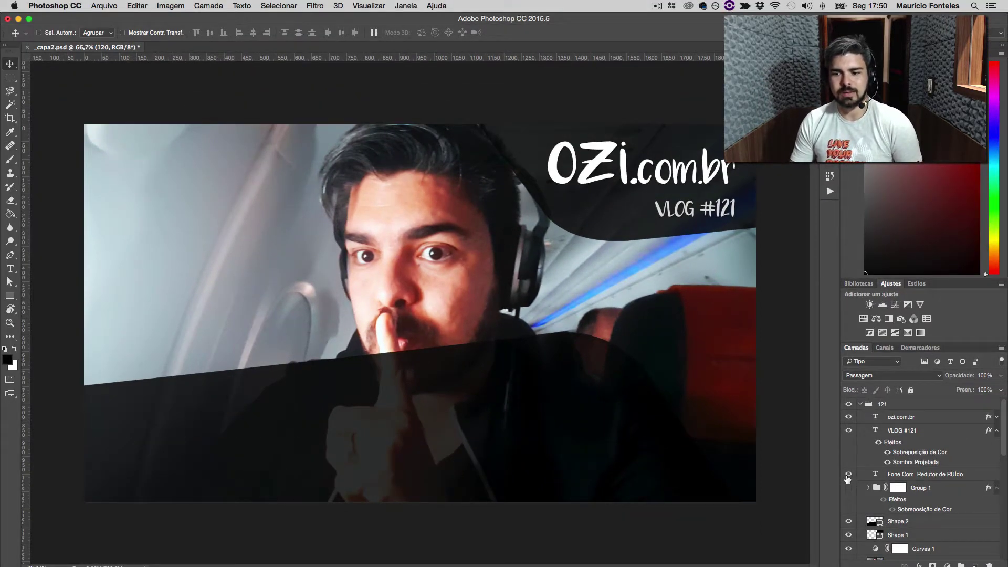
pyautogui.click(848, 475)
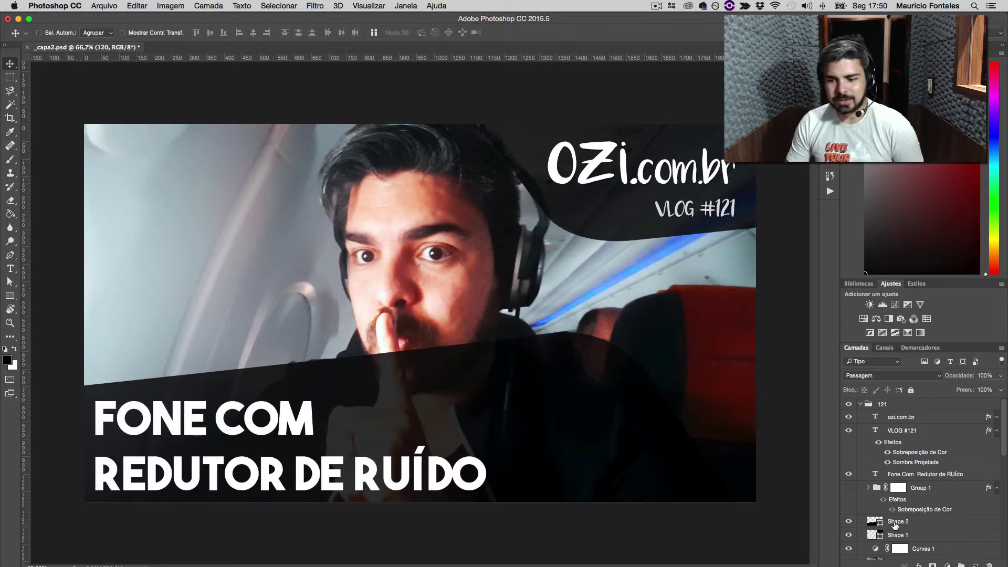
pyautogui.click(850, 523)
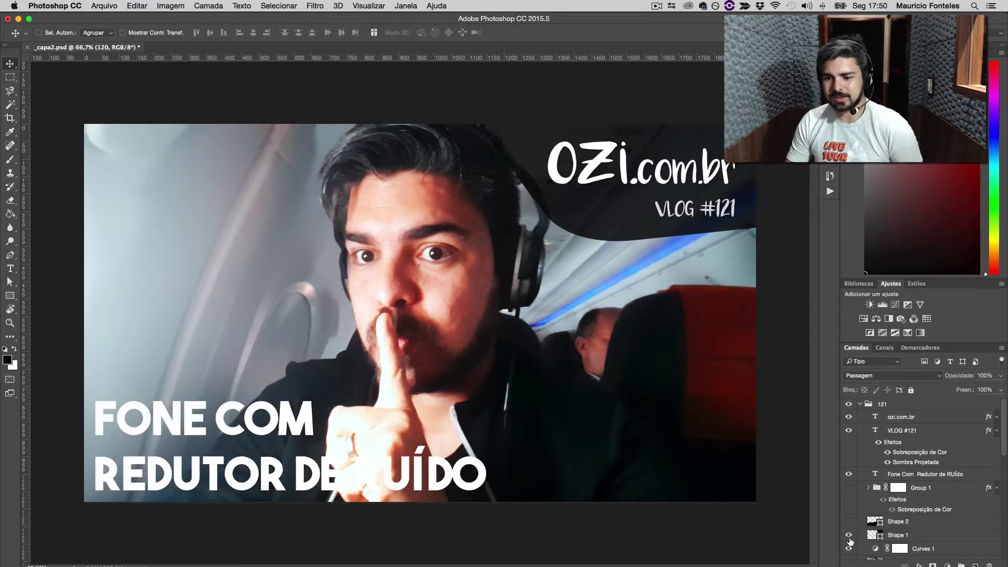
pyautogui.click(850, 536)
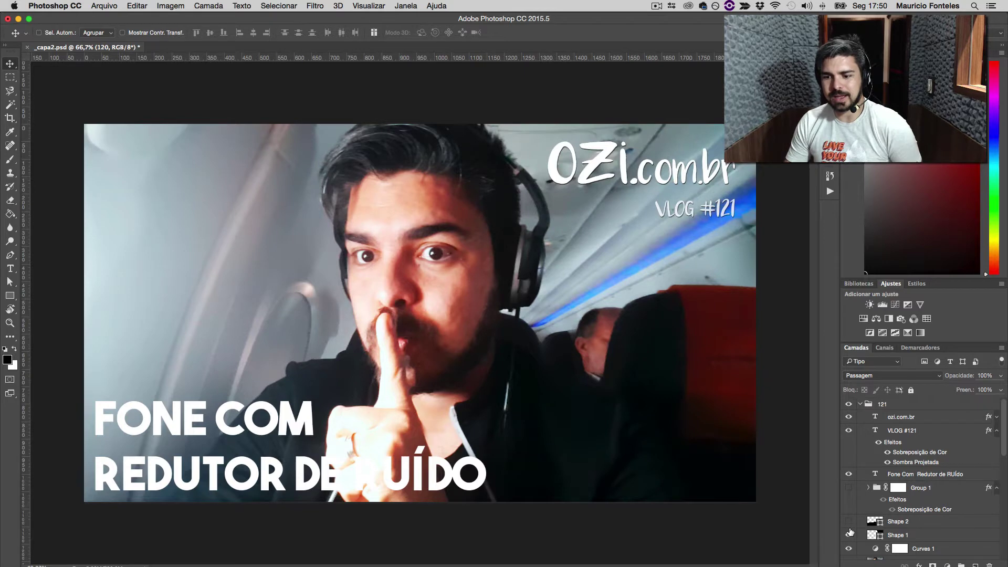
pyautogui.click(849, 534)
pyautogui.click(849, 521)
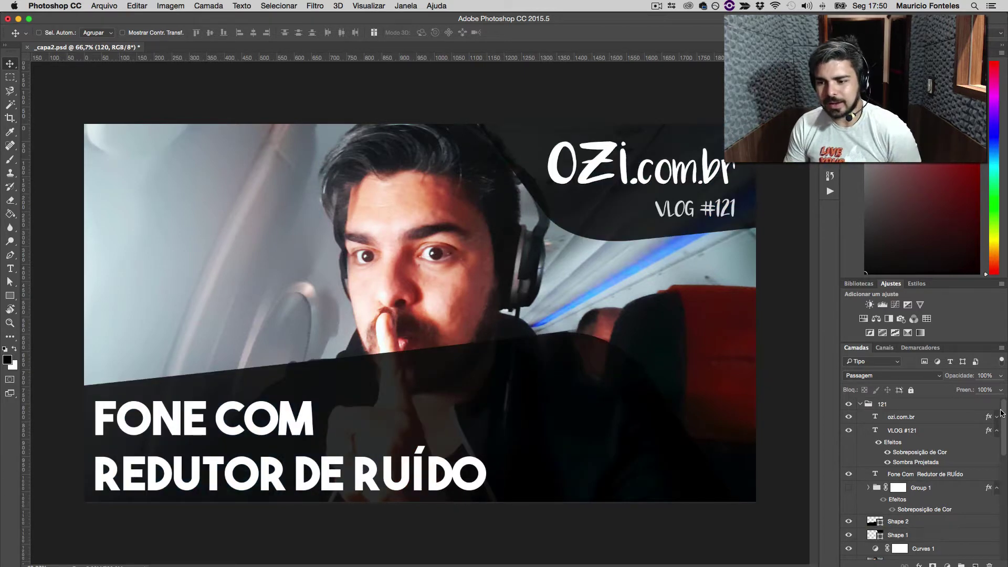
pyautogui.scroll(-5, 933, 466)
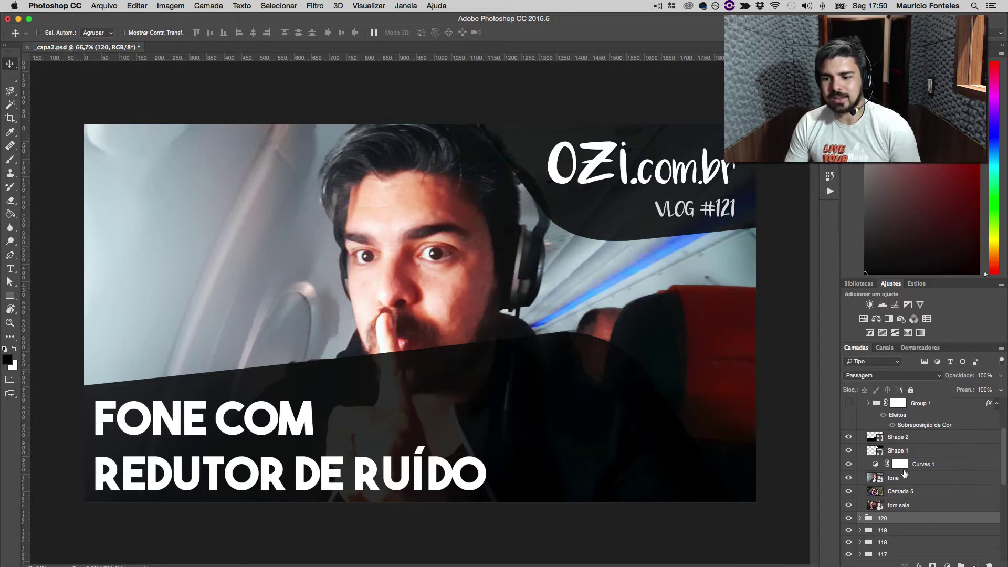
pyautogui.click(848, 478)
pyautogui.click(848, 478)
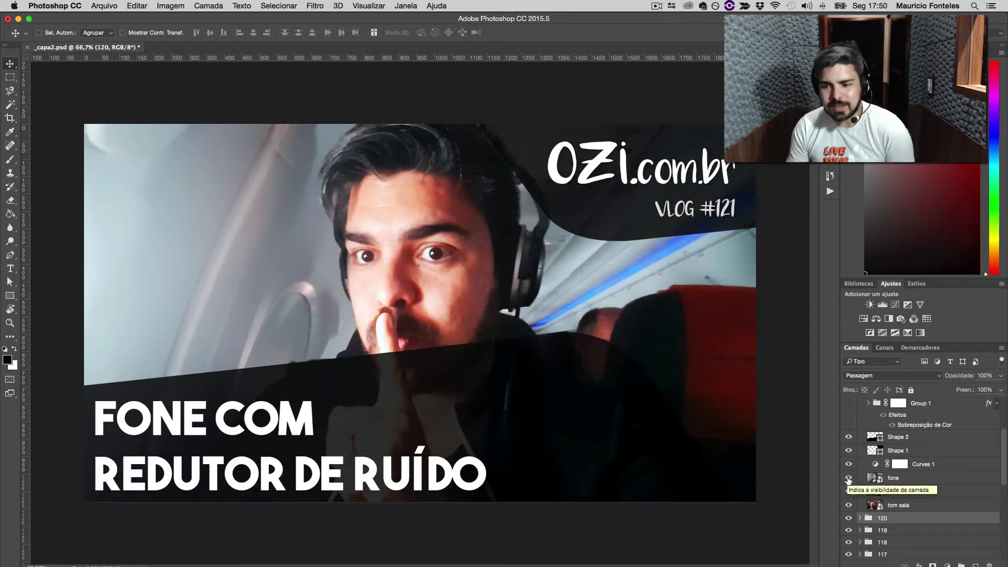
pyautogui.click(849, 464)
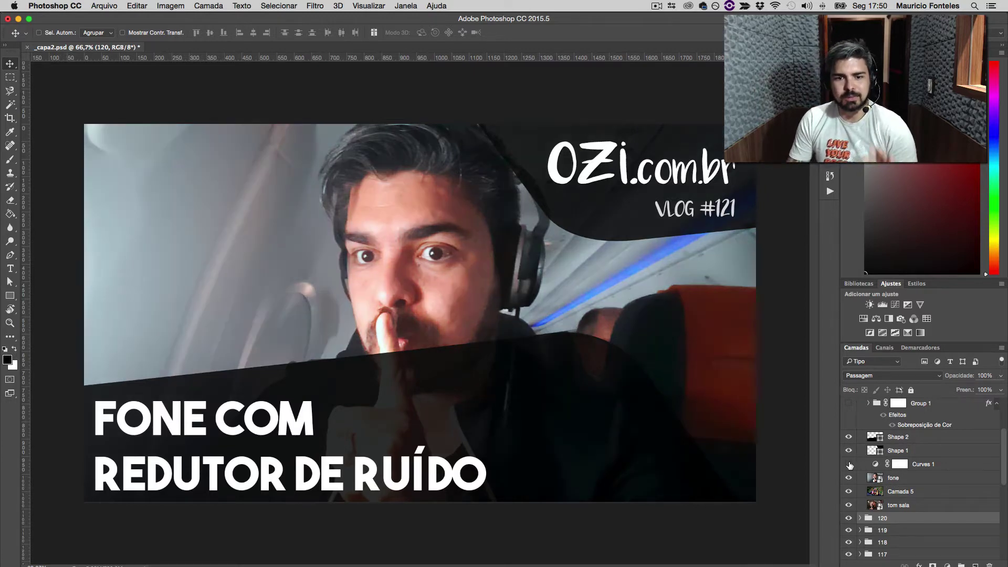
pyautogui.click(849, 464)
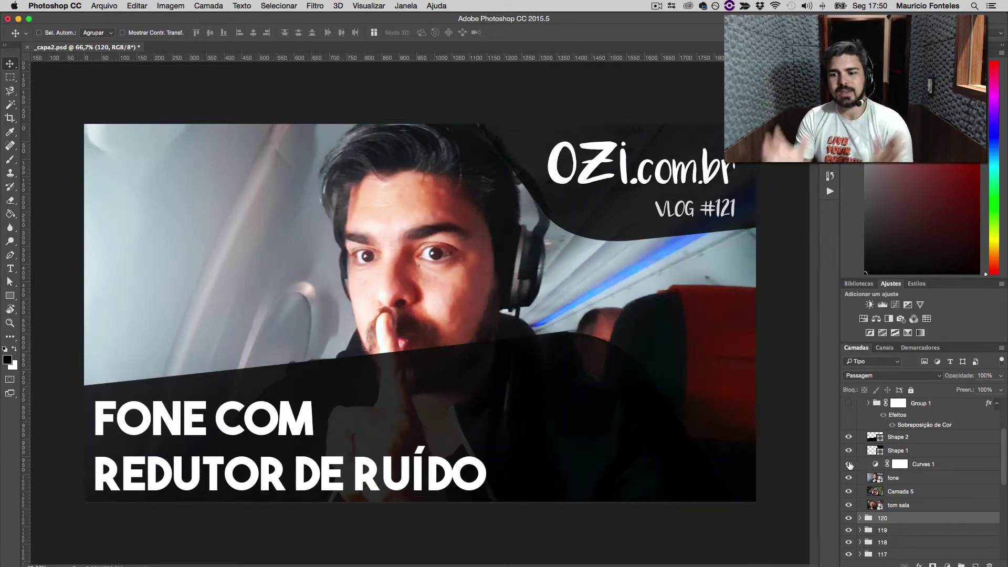
pyautogui.scroll(5, 866, 461)
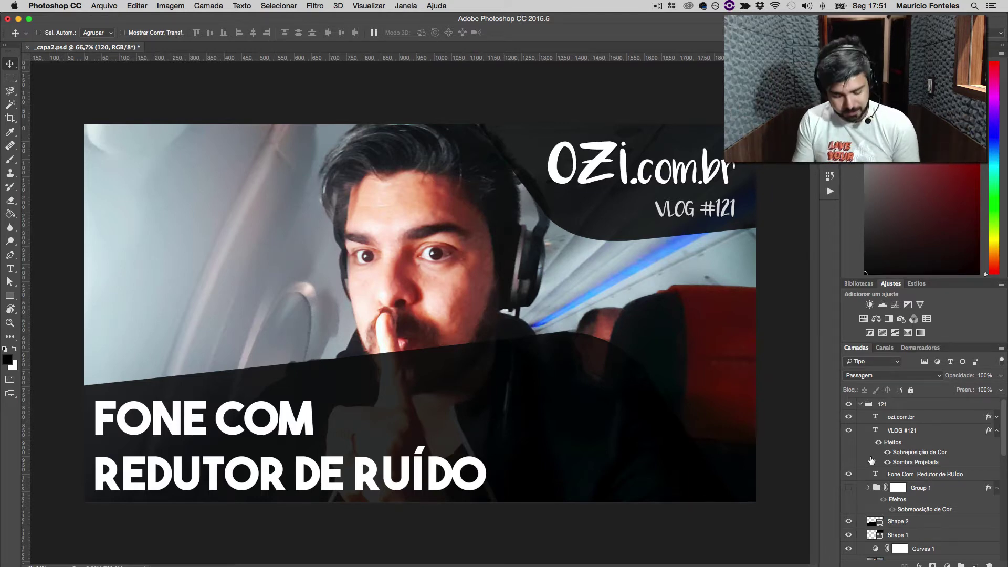
pyautogui.press('super+Tab')
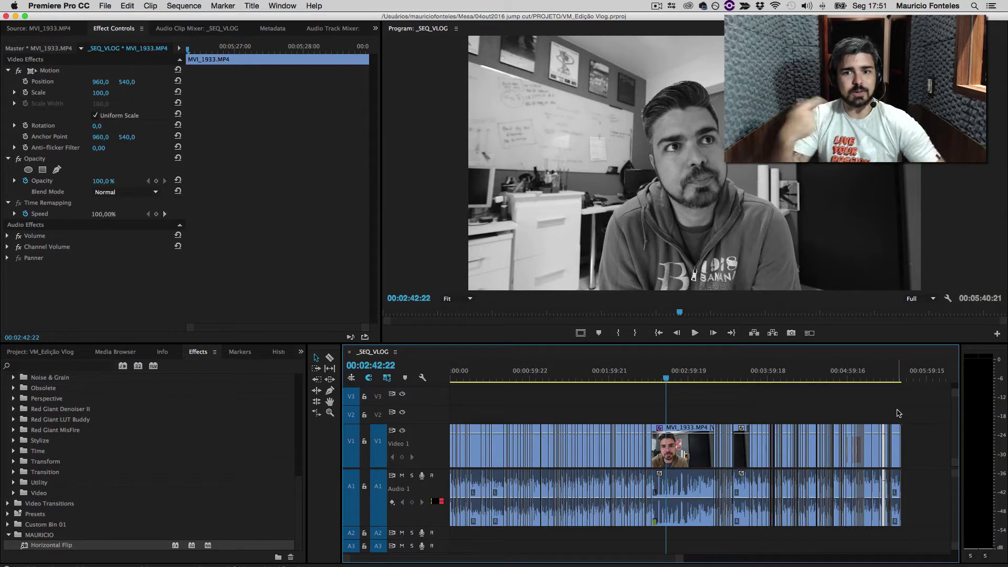
# Create a new 1920×1080 title named CAPA from the Project panel's New Item menu.
pyautogui.press('=')
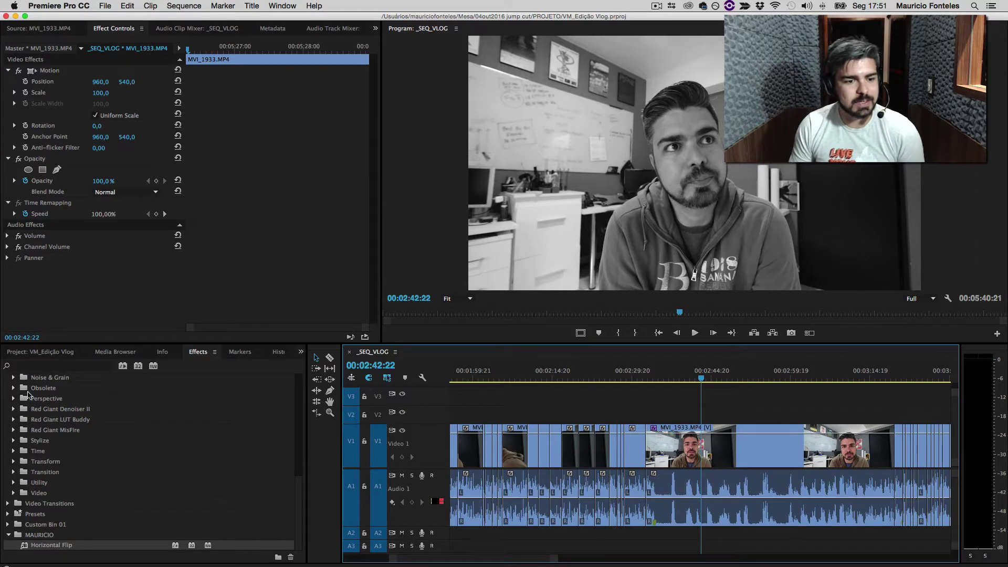
pyautogui.click(25, 353)
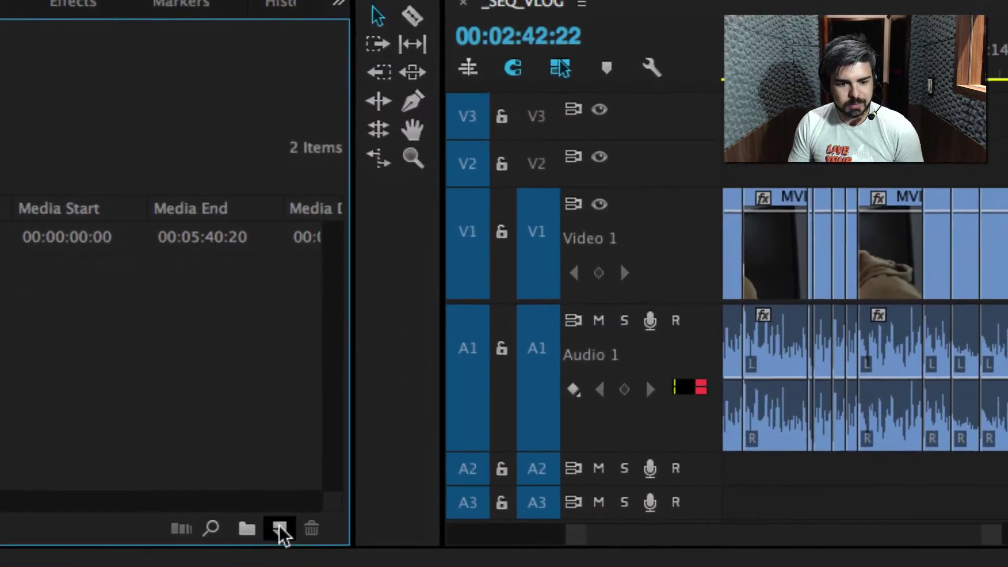
pyautogui.click(279, 557)
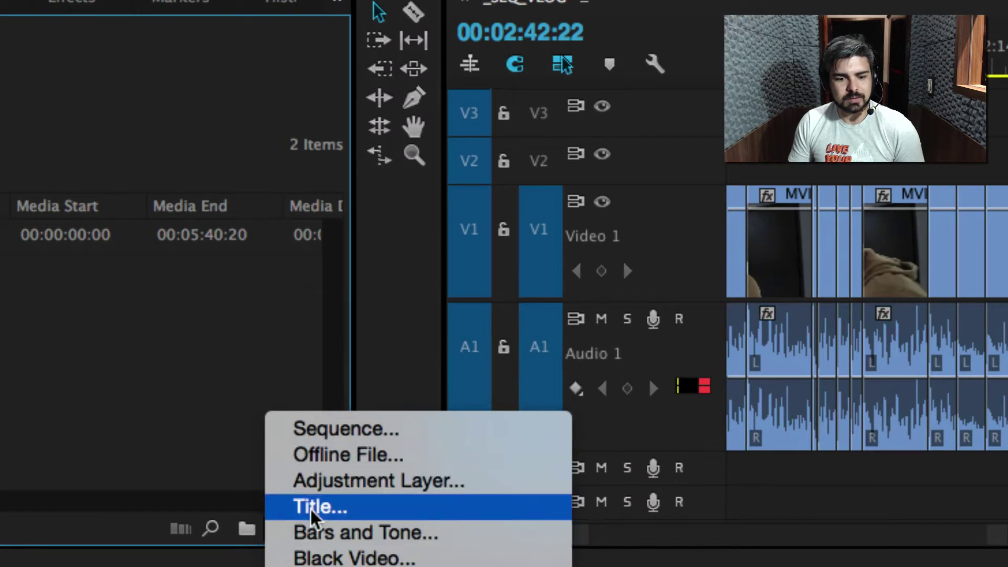
pyautogui.click(310, 507)
pyautogui.write('CAS')
pyautogui.press('BackSpace')
pyautogui.press('BackSpace')
pyautogui.press('BackSpace')
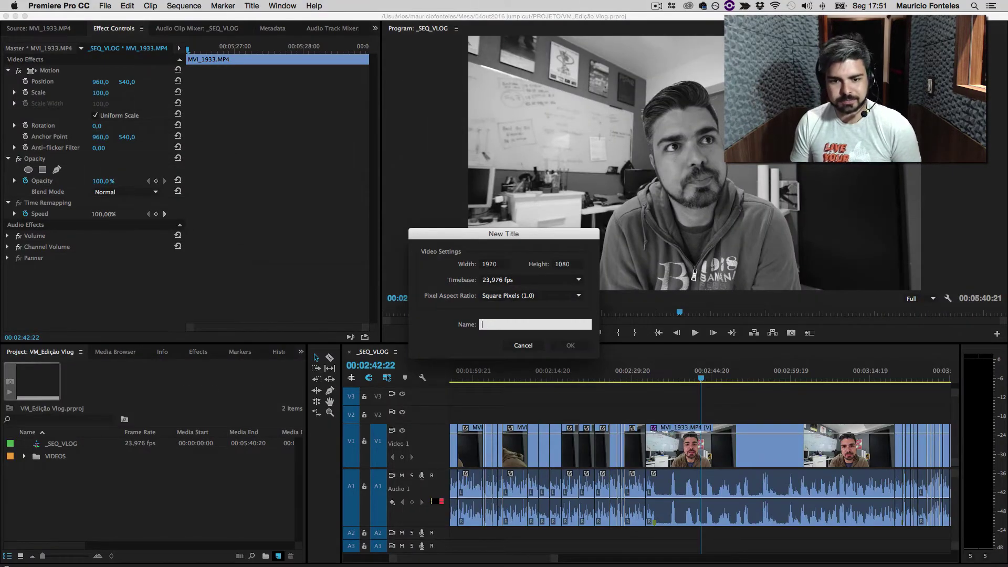
pyautogui.write('CAPA')
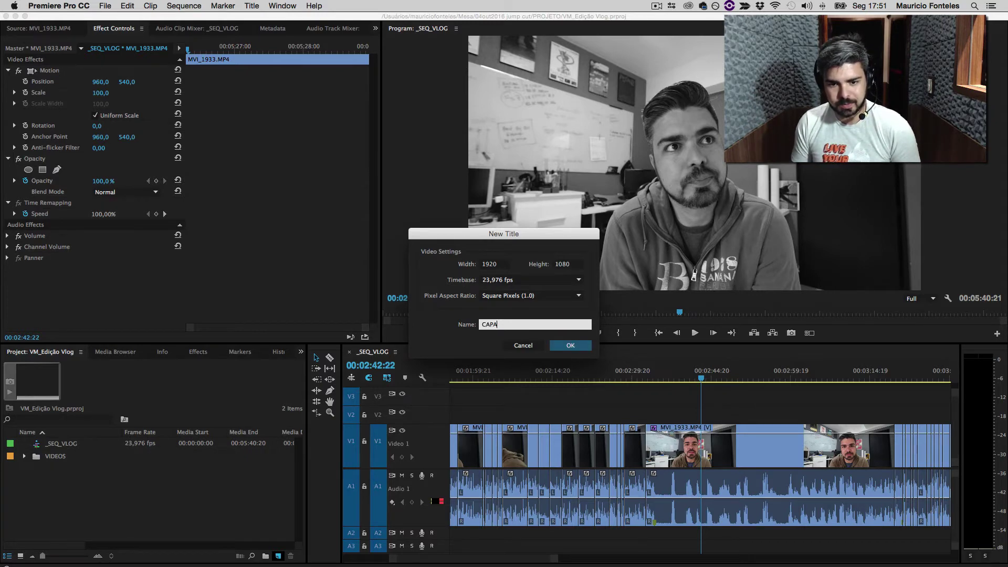
pyautogui.press('Return')
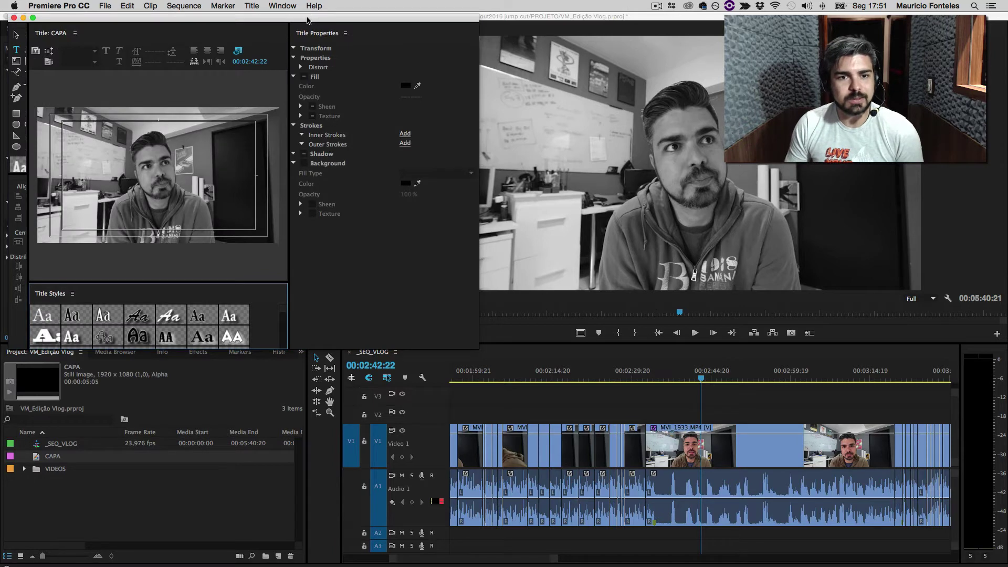
# Move the CAPA Titler window right, enlarge it from its corner, and reposition it.
pyautogui.moveTo(307, 20); pyautogui.dragTo(447, 26)
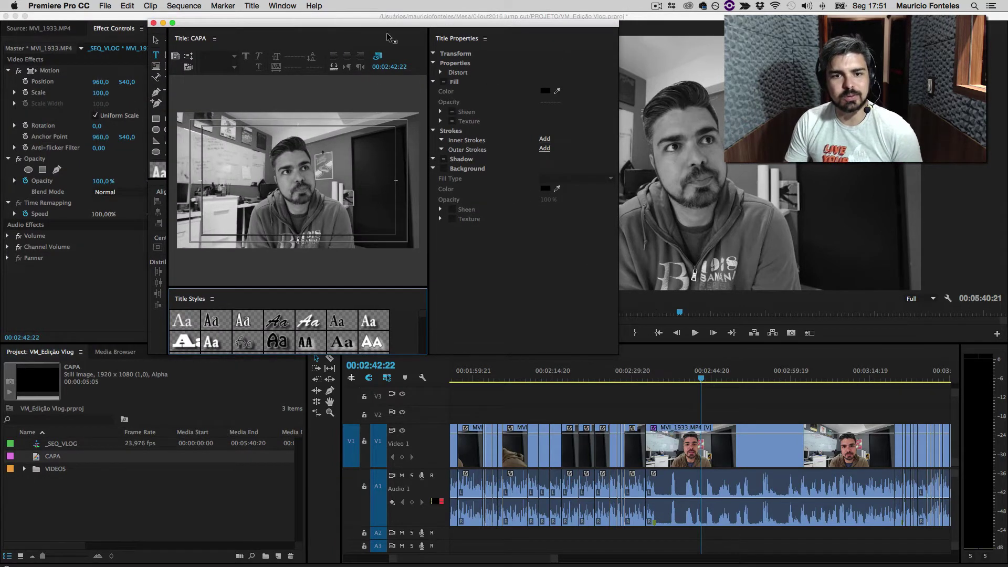
pyautogui.moveTo(613, 349); pyautogui.dragTo(770, 441)
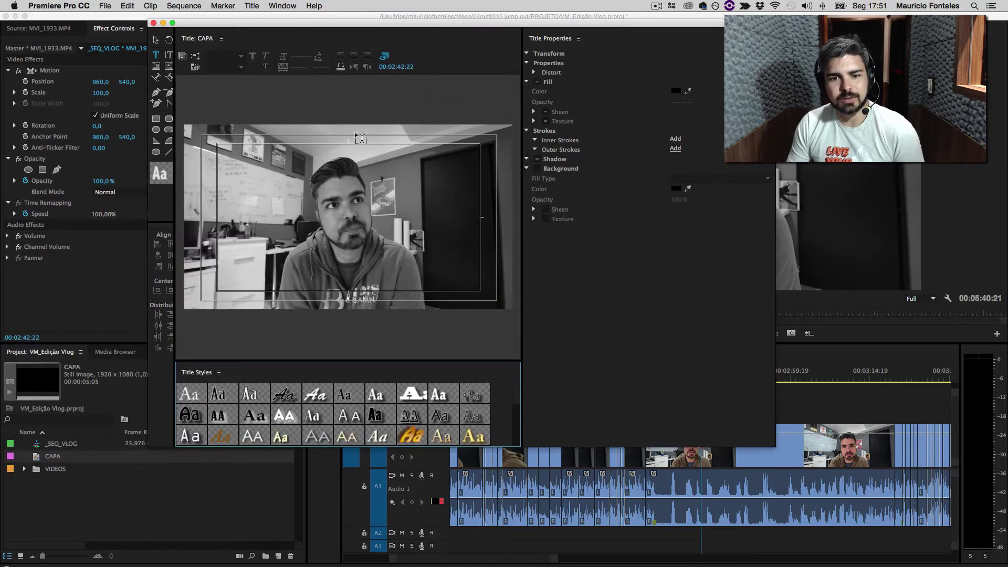
pyautogui.moveTo(374, 20); pyautogui.dragTo(452, 73)
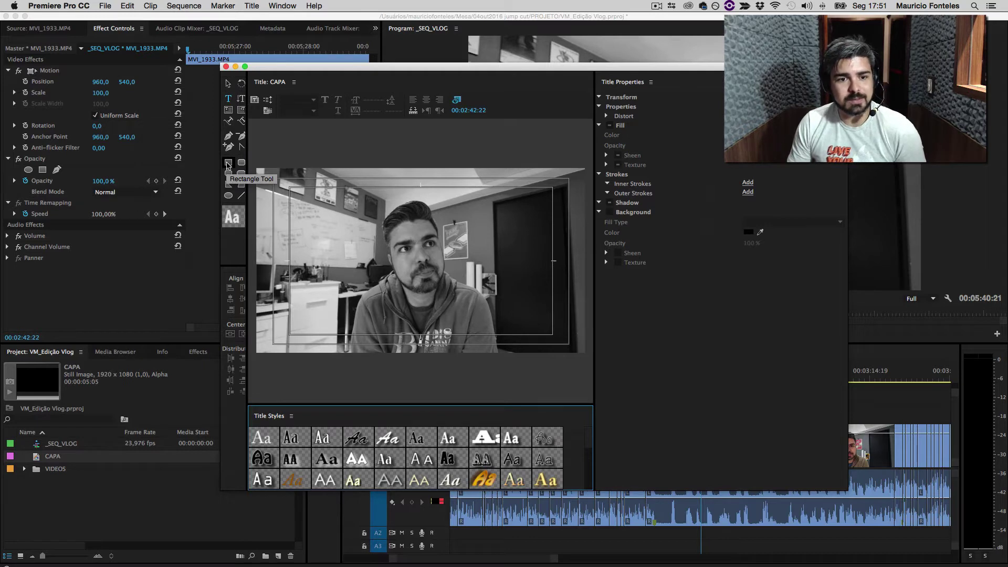
# Draw a rectangle across the lower frame and fill it black.
pyautogui.click(228, 164)
pyautogui.moveTo(429, 303); pyautogui.dragTo(551, 367)
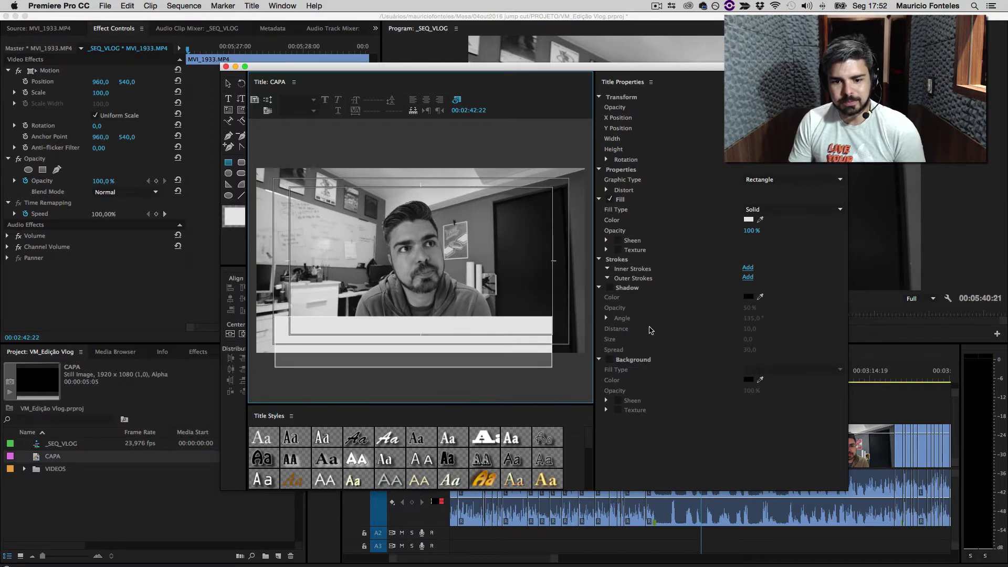
pyautogui.click(749, 220)
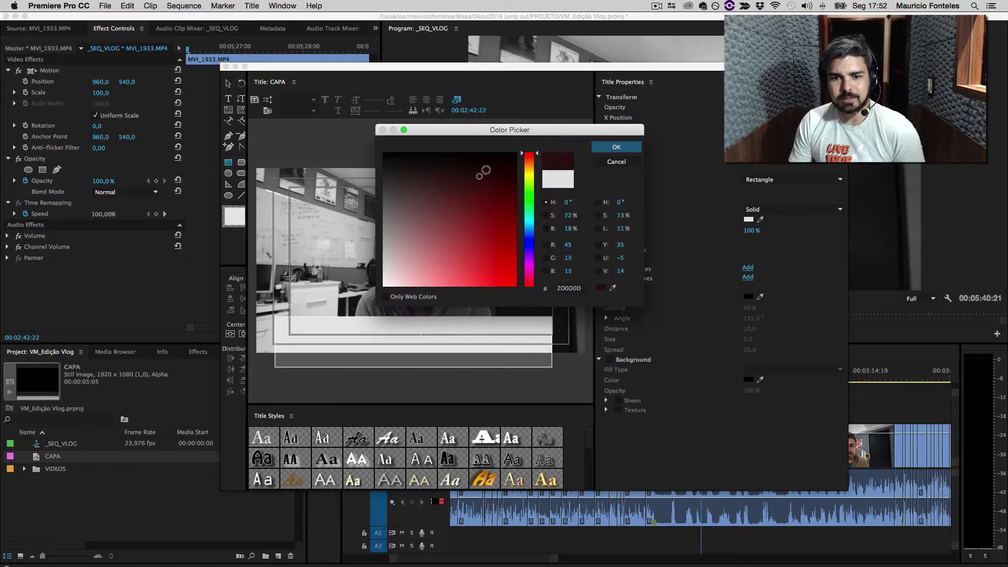
pyautogui.click(617, 147)
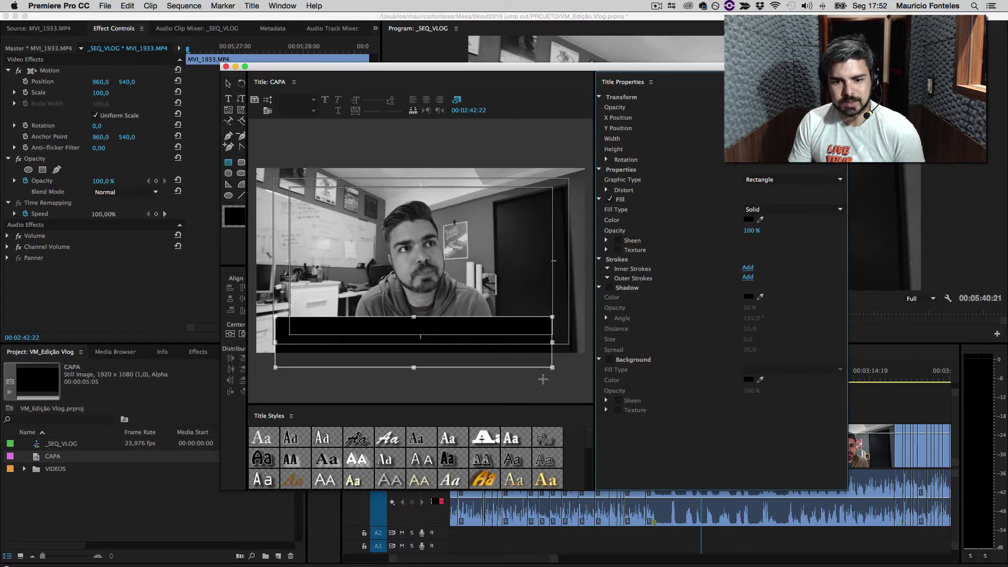
# Tilt and position the black bottom band and set its fill opacity to 78%.
pyautogui.moveTo(556, 367)
pyautogui.mouseDown()
pyautogui.moveTo(416, 343)
pyautogui.moveTo(554, 364)
pyautogui.mouseUp()
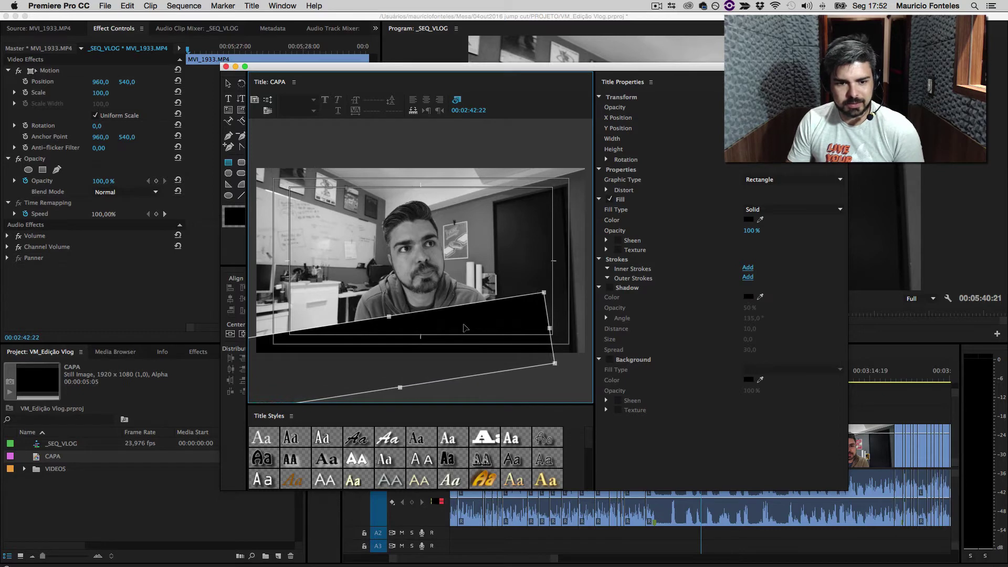
pyautogui.moveTo(464, 328); pyautogui.dragTo(462, 303)
pyautogui.moveTo(559, 348); pyautogui.dragTo(561, 353)
pyautogui.moveTo(511, 331); pyautogui.dragTo(511, 344)
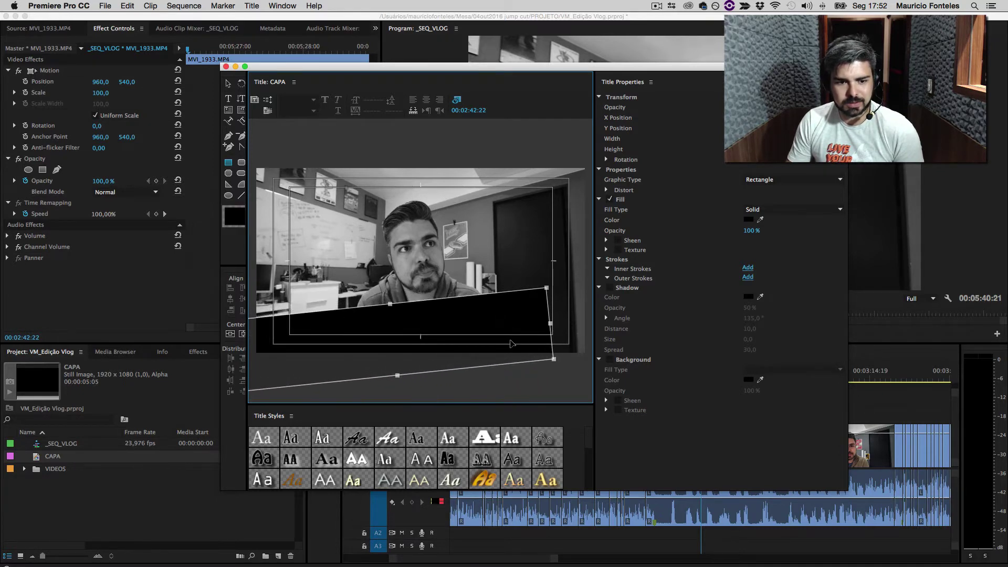
pyautogui.moveTo(560, 361); pyautogui.dragTo(555, 367)
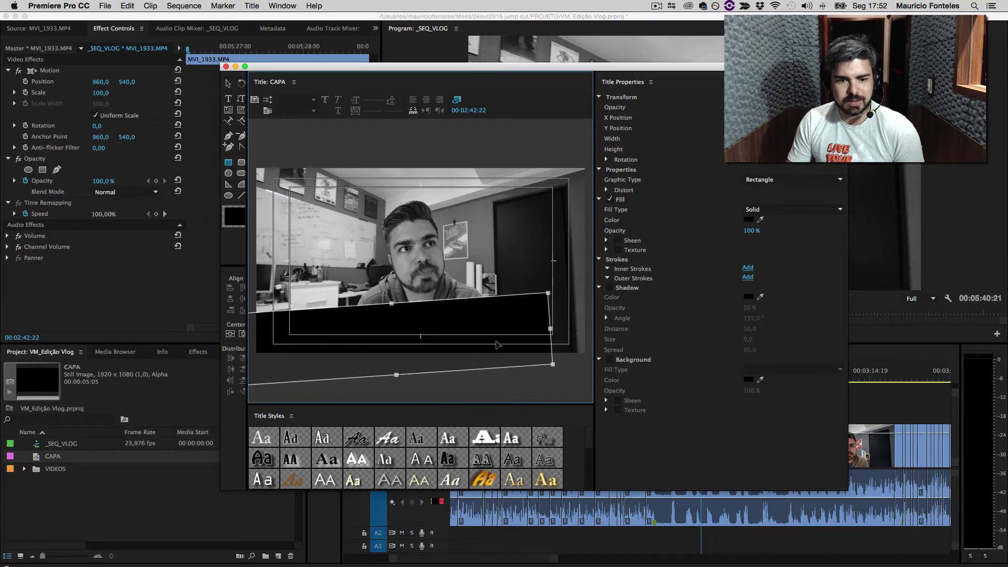
pyautogui.moveTo(497, 344); pyautogui.dragTo(501, 338)
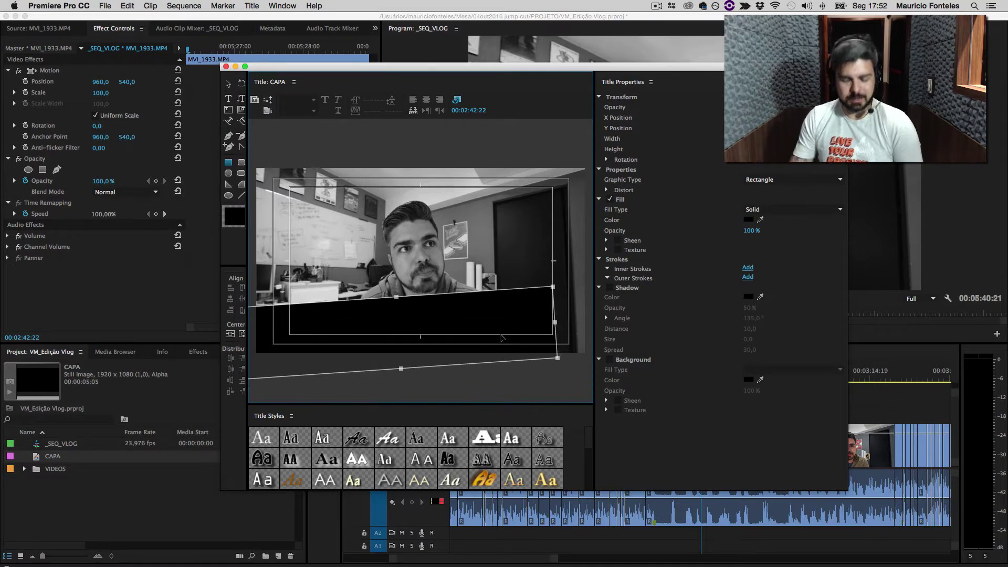
pyautogui.press('super+Tab')
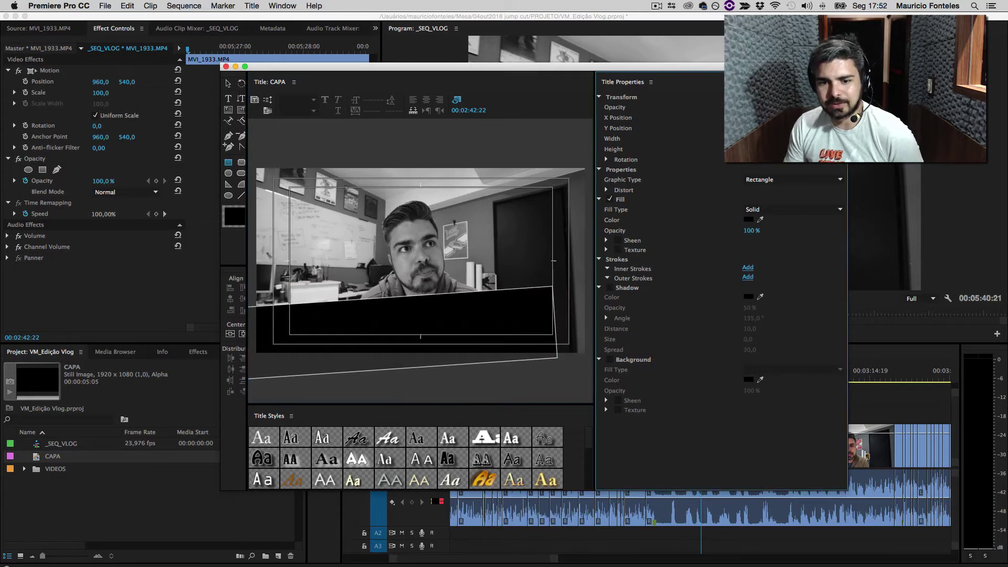
pyautogui.moveTo(748, 230); pyautogui.dragTo(531, 378)
pyautogui.click(509, 393)
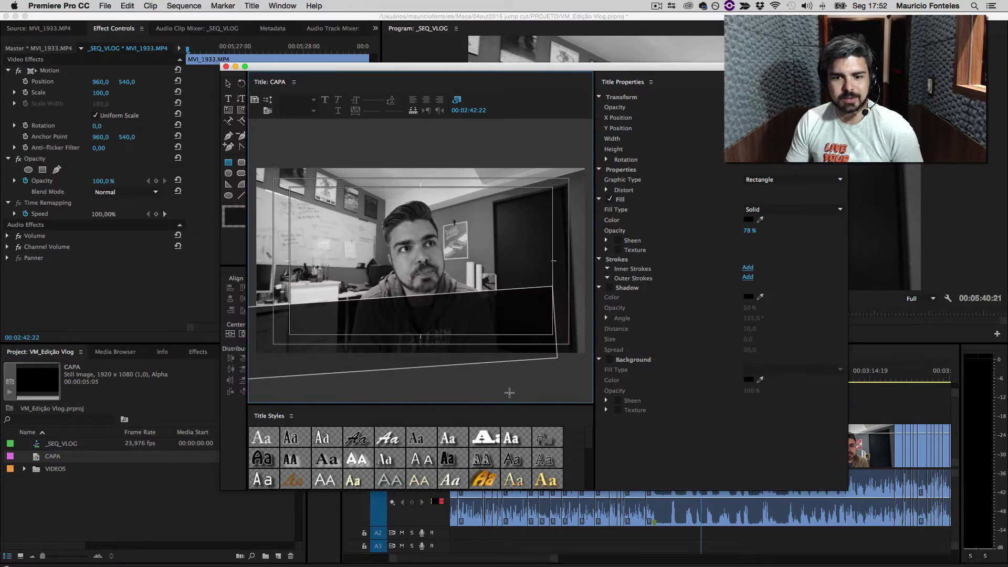
# Draw a second rectangle at the upper right, tilt it, and resize it wider and taller.
pyautogui.click(229, 165)
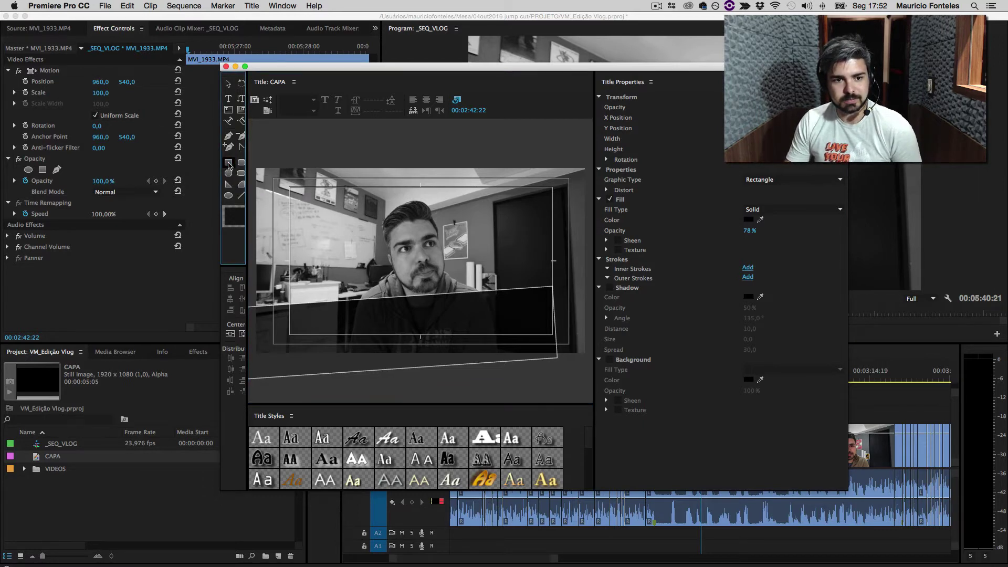
pyautogui.moveTo(464, 151); pyautogui.dragTo(598, 221)
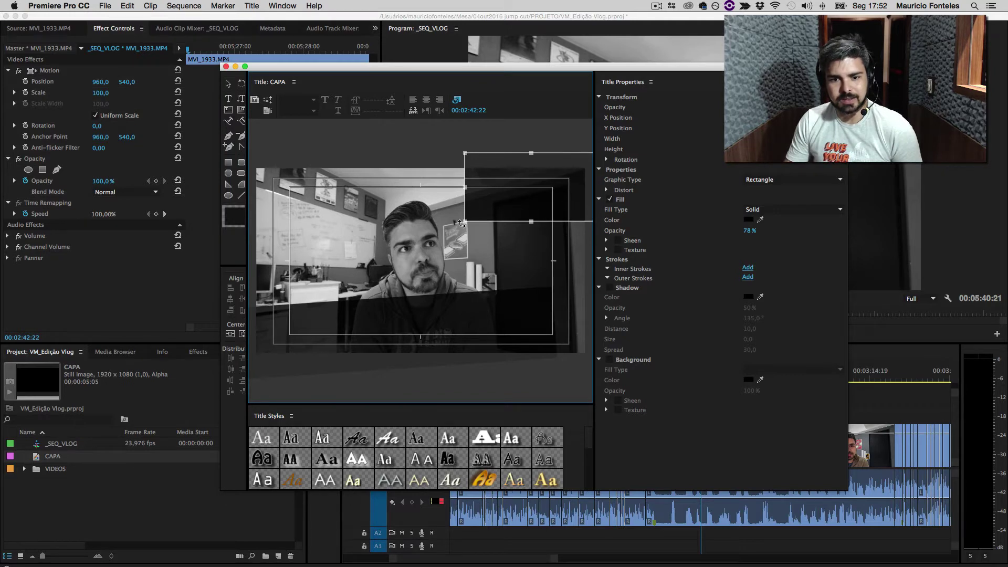
pyautogui.click(467, 231)
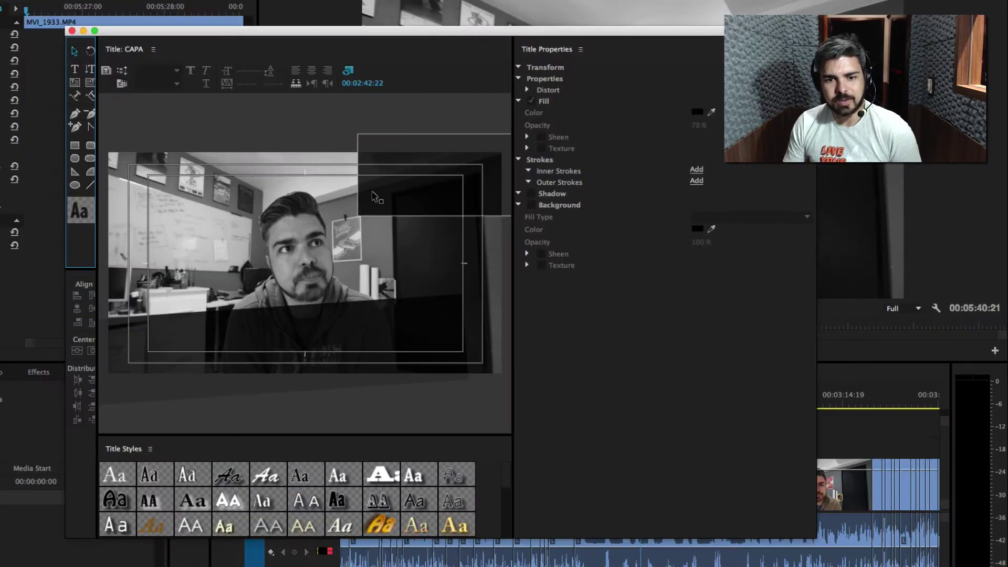
pyautogui.click(368, 210)
pyautogui.moveTo(362, 213)
pyautogui.mouseDown()
pyautogui.moveTo(382, 223)
pyautogui.moveTo(326, 203)
pyautogui.moveTo(335, 231)
pyautogui.mouseUp()
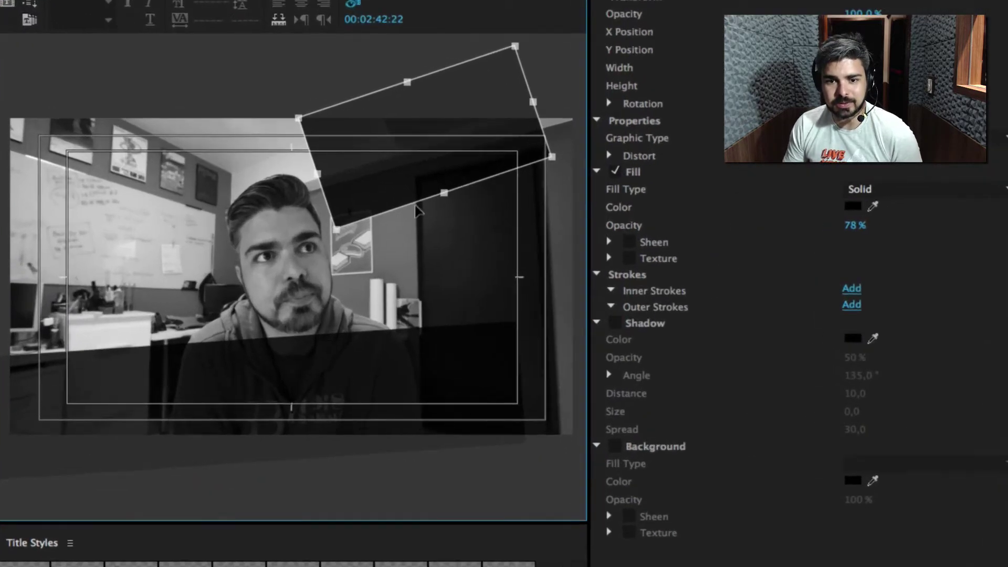
pyautogui.moveTo(395, 217); pyautogui.dragTo(442, 192)
pyautogui.moveTo(578, 141); pyautogui.dragTo(582, 135)
pyautogui.moveTo(350, 152); pyautogui.dragTo(330, 161)
pyautogui.moveTo(466, 175); pyautogui.dragTo(476, 191)
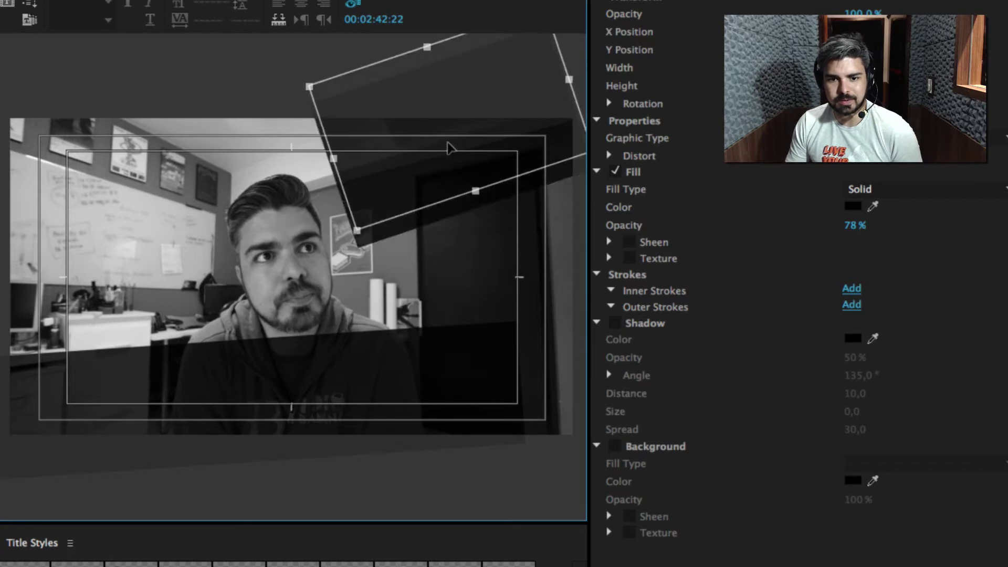
pyautogui.moveTo(447, 145); pyautogui.dragTo(449, 142)
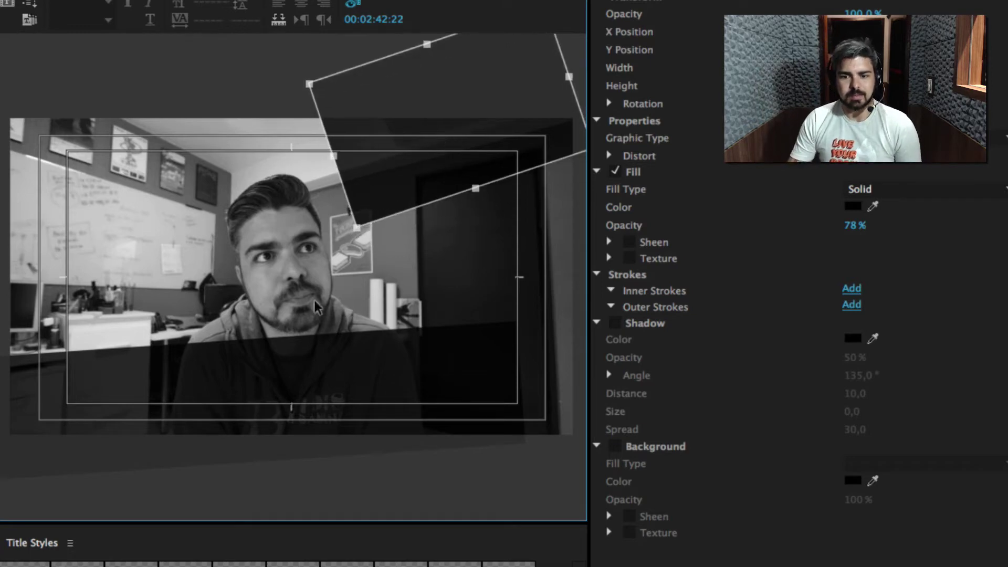
# Narrow the bottom band from its right and refine the upper rectangle's angle and position.
pyautogui.click(354, 347)
pyautogui.click(354, 348)
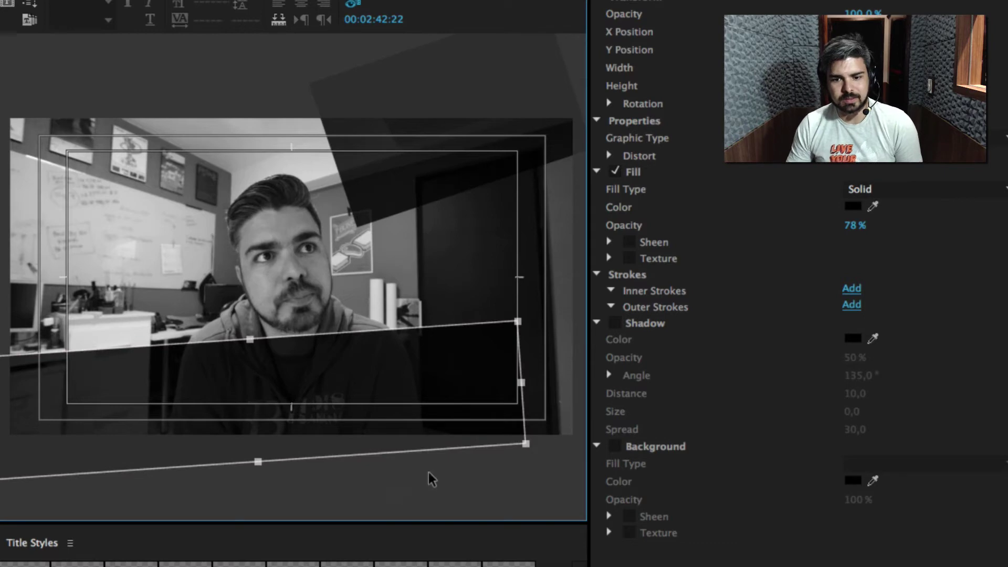
pyautogui.moveTo(520, 384); pyautogui.dragTo(497, 384)
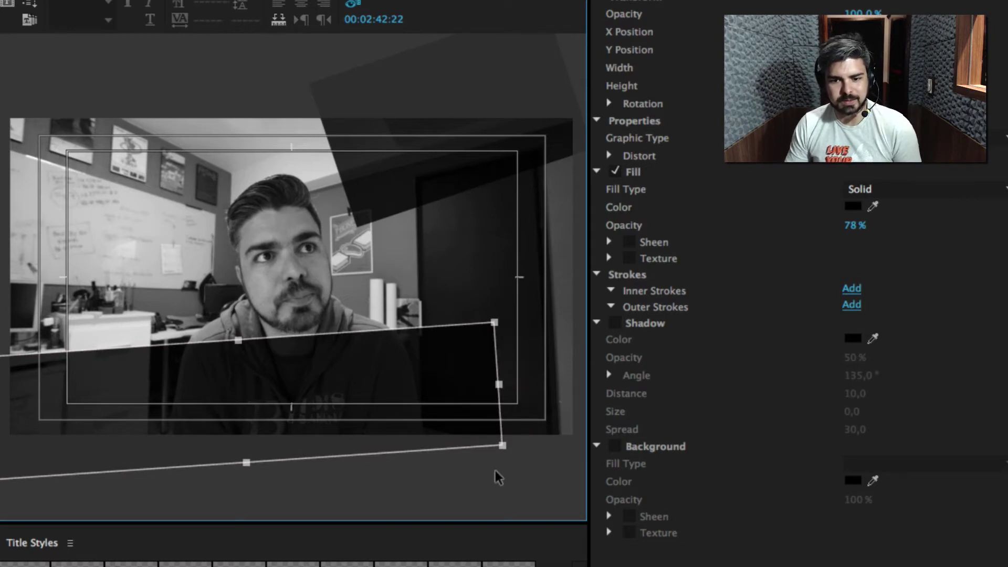
pyautogui.click(401, 156)
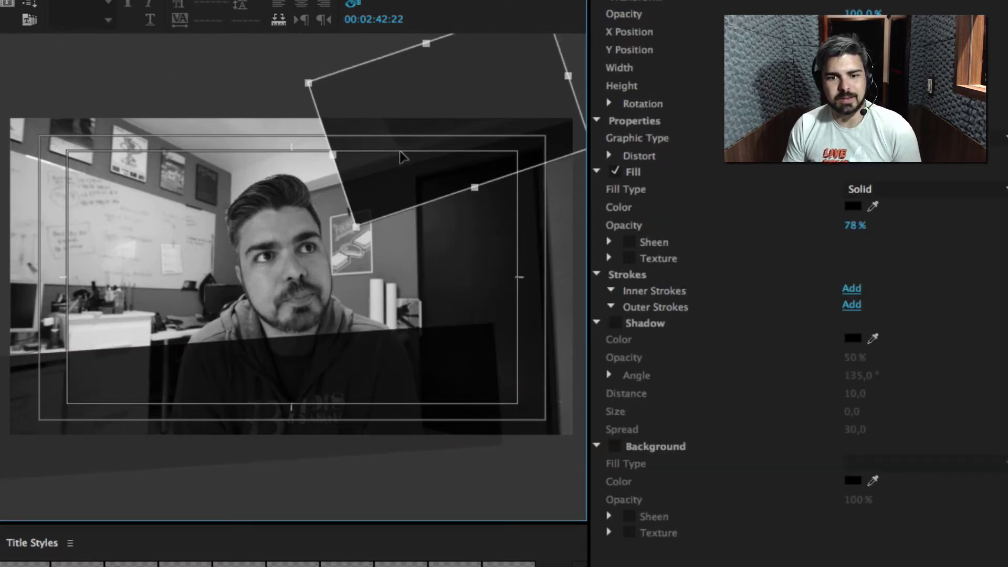
pyautogui.moveTo(350, 233); pyautogui.dragTo(347, 211)
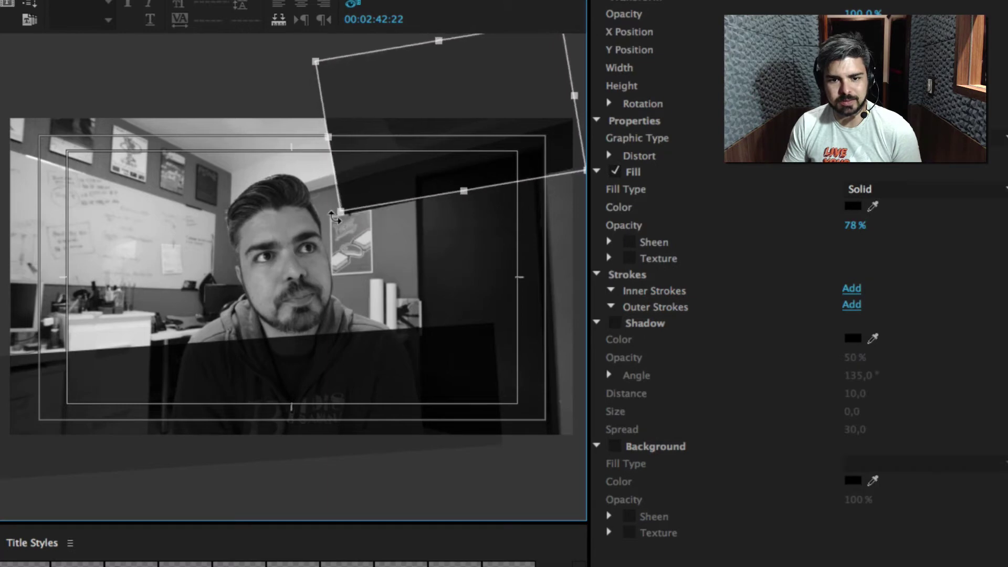
pyautogui.moveTo(427, 178); pyautogui.dragTo(431, 190)
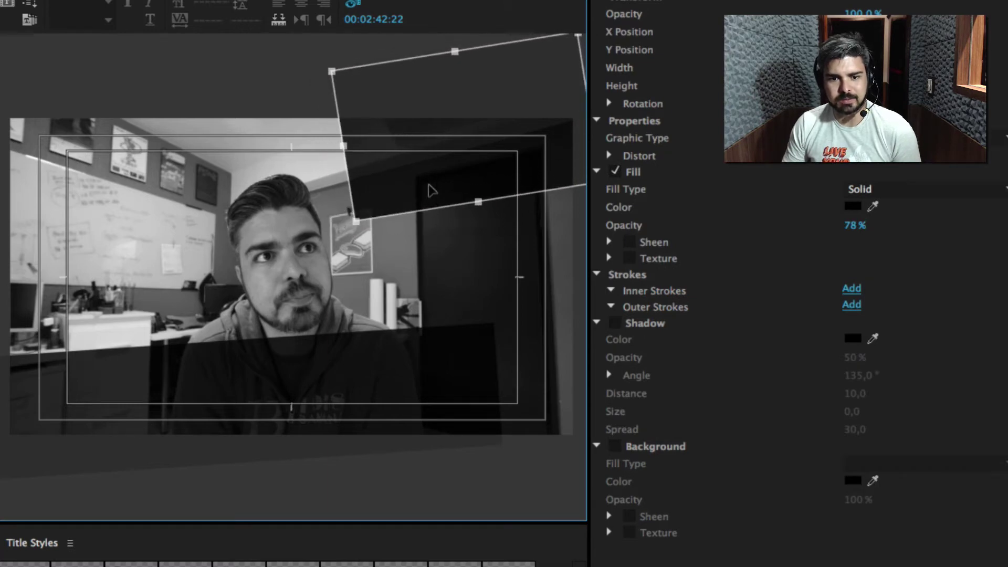
pyautogui.click(250, 157)
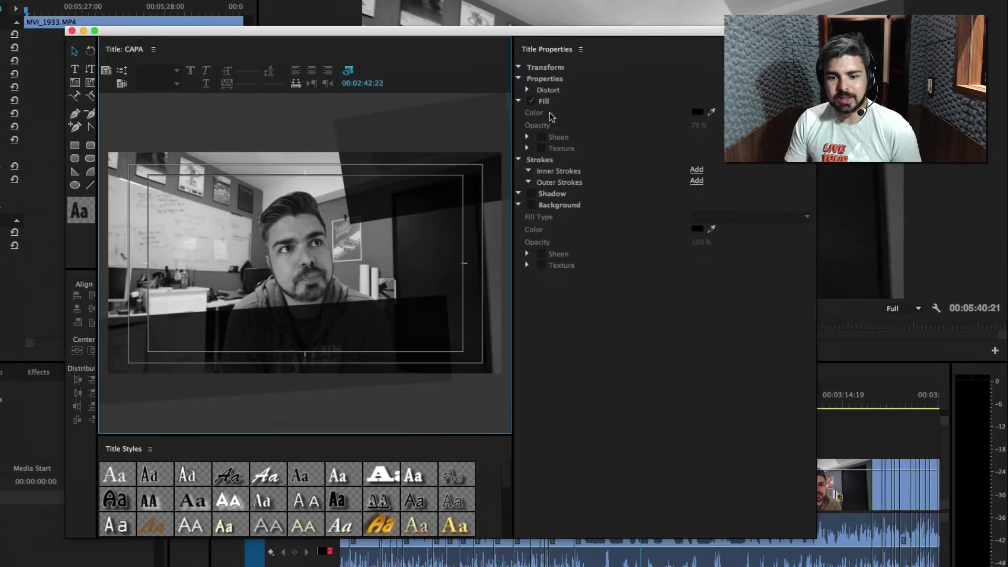
pyautogui.click(409, 170)
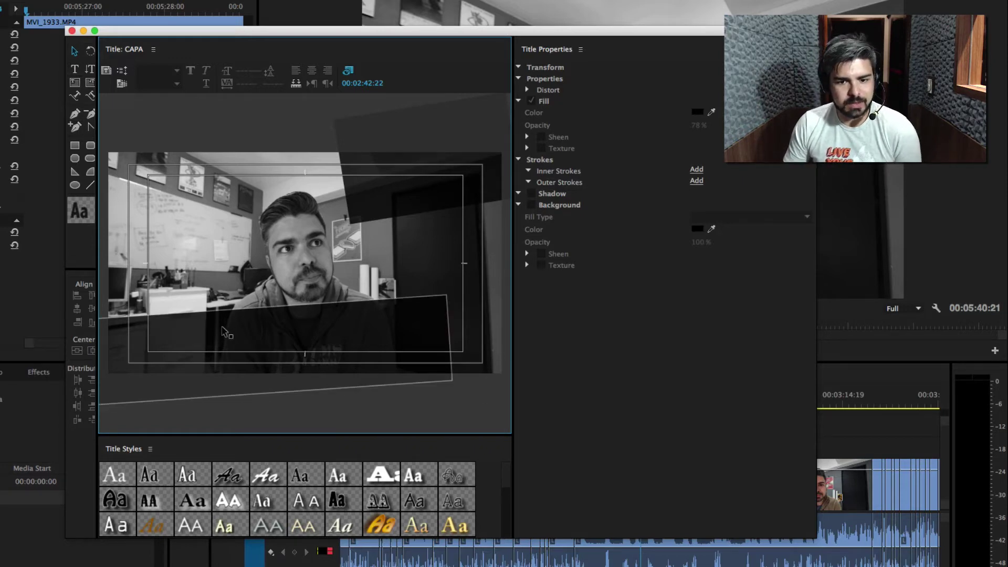
# Add the headline text VOCE USA JUMP CUT? over the bottom band.
pyautogui.click(74, 69)
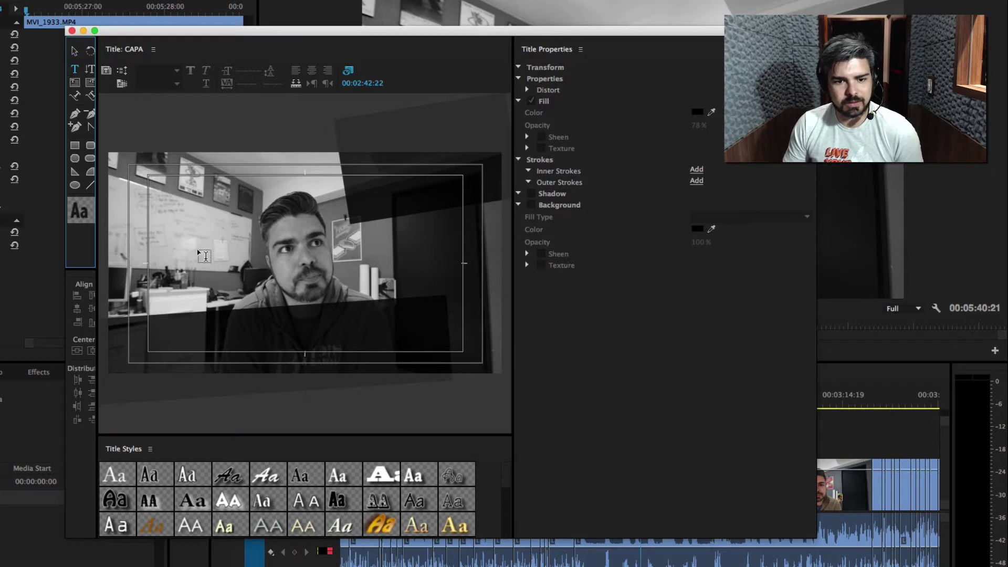
pyautogui.click(196, 330)
pyautogui.write('CÊ USA')
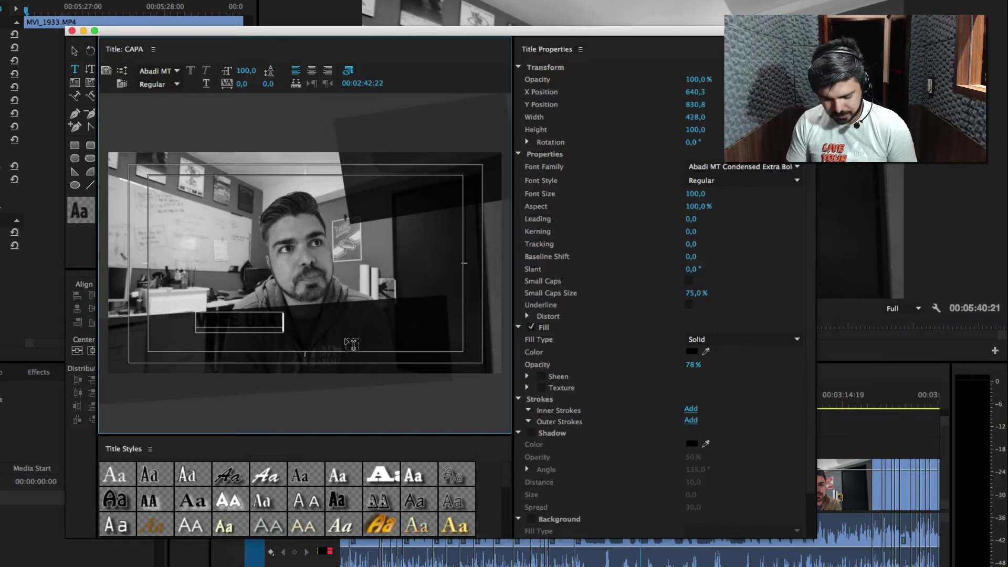
pyautogui.write('OM')
pyautogui.press('Escape')
# Set the headline font to The Bold Font with a white fill.
pyautogui.click(710, 167)
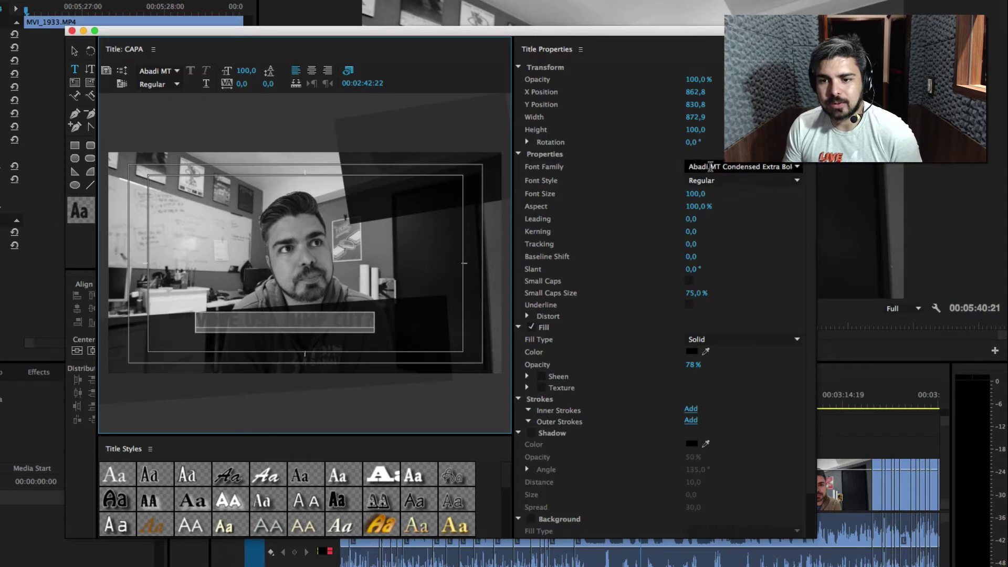
pyautogui.write('The Bold Font')
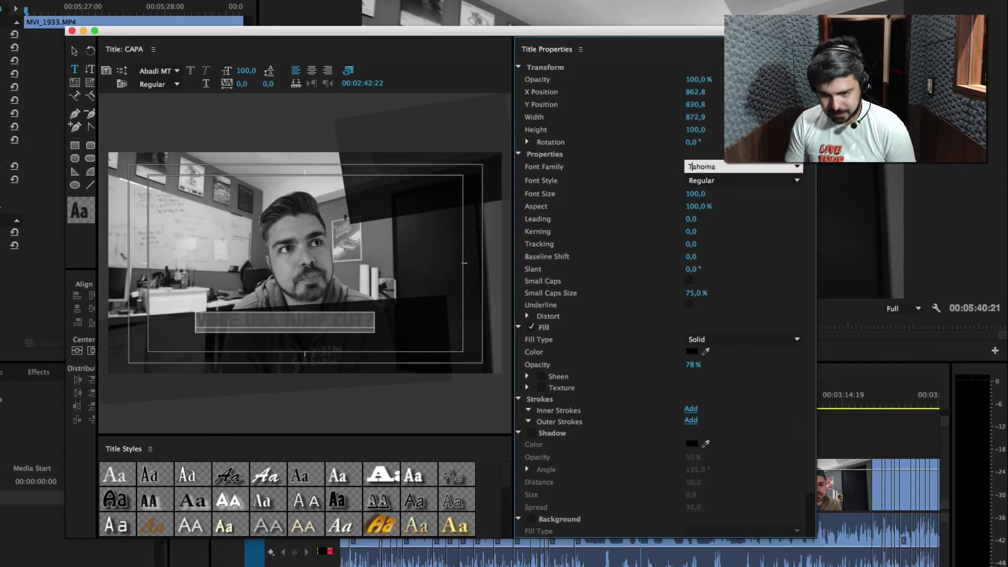
pyautogui.press('Return')
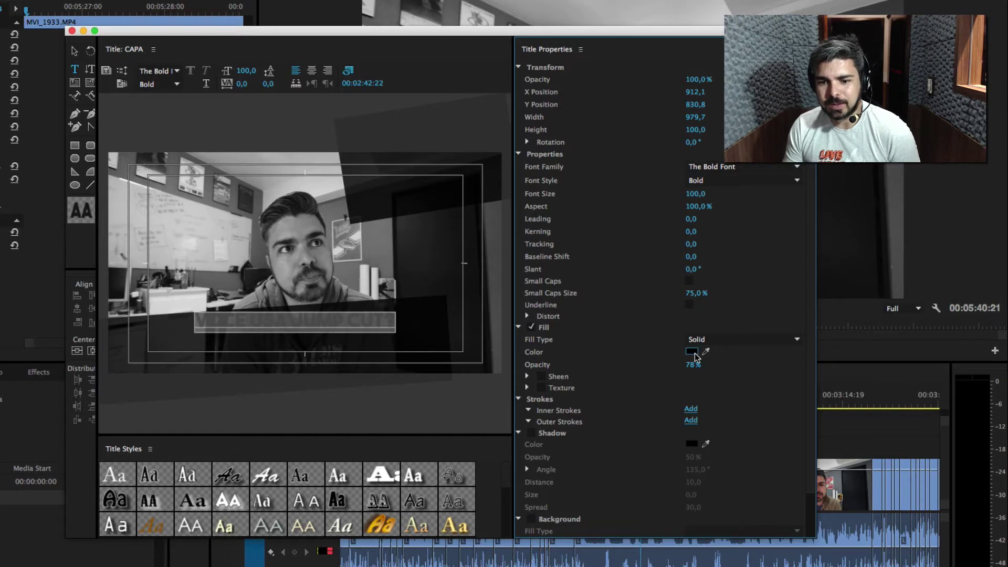
pyautogui.click(692, 351)
pyautogui.moveTo(403, 238); pyautogui.dragTo(261, 293)
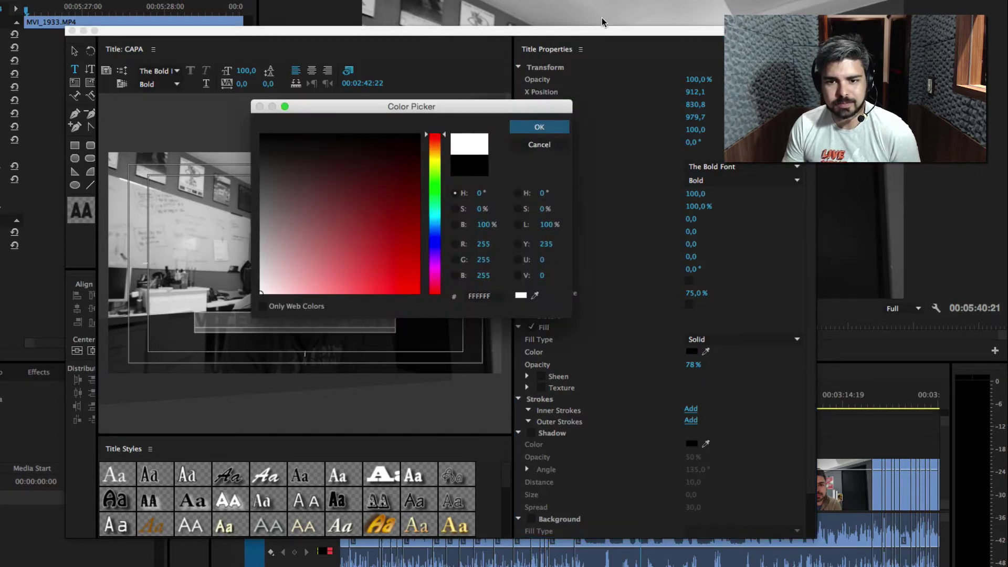
pyautogui.click(542, 126)
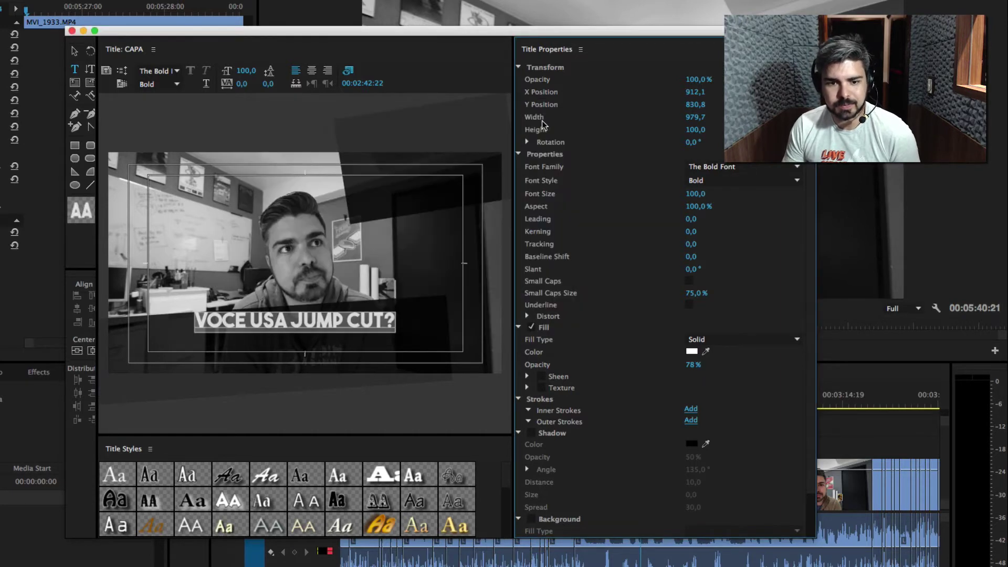
# Position the headline on the bottom band and enlarge it to size 120.
pyautogui.click(302, 319)
pyautogui.click(74, 50)
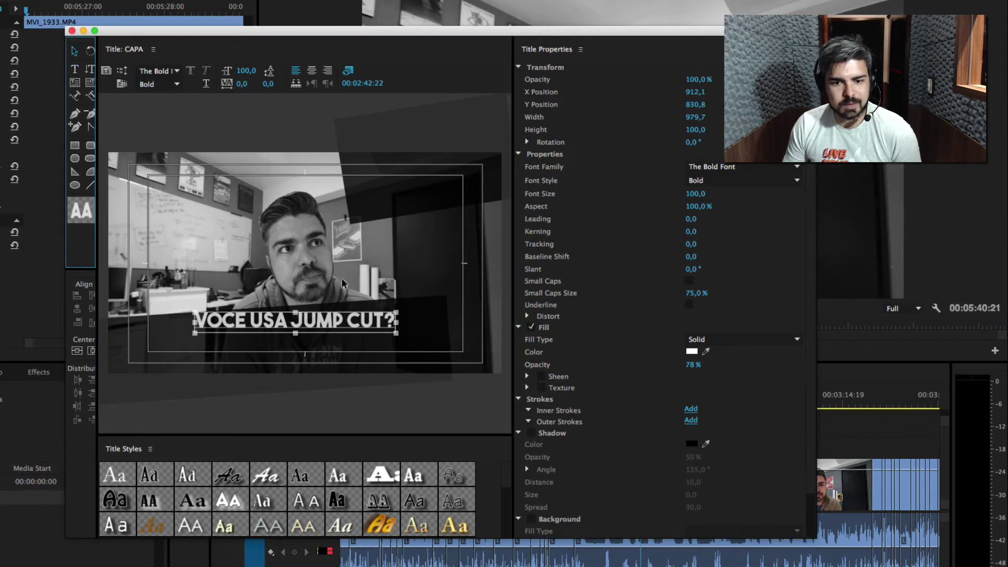
pyautogui.moveTo(337, 325); pyautogui.dragTo(289, 338)
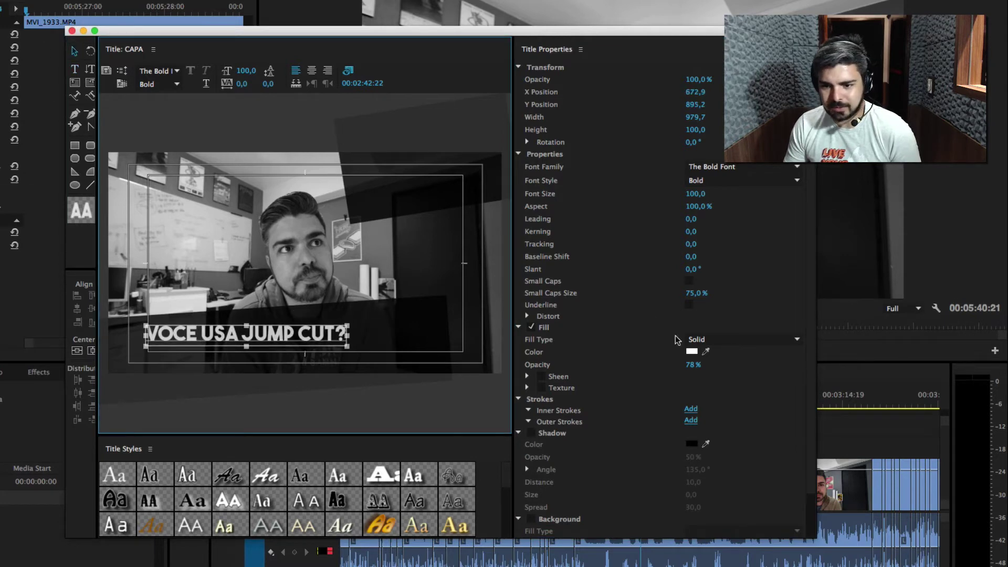
pyautogui.moveTo(695, 194); pyautogui.dragTo(706, 194)
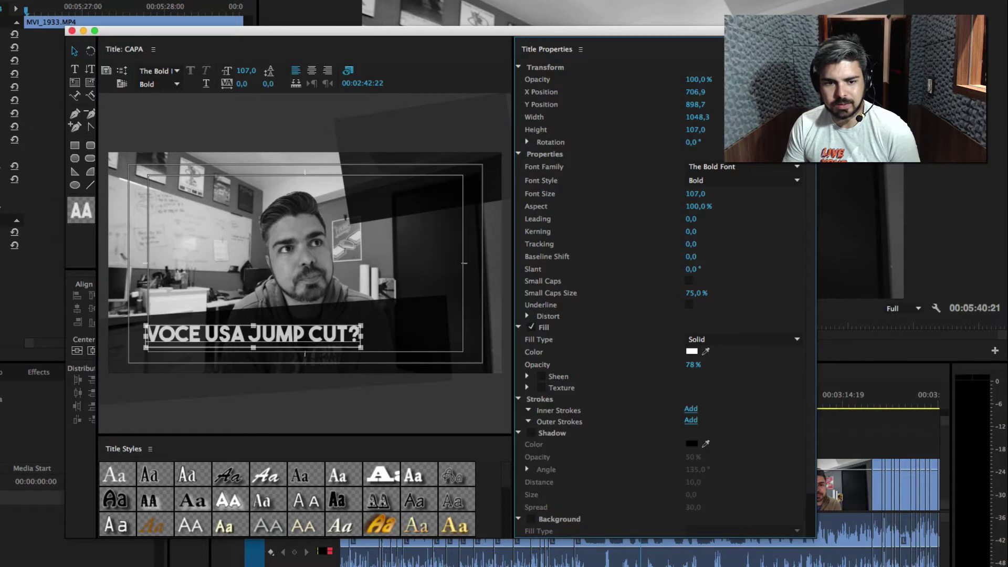
pyautogui.click(320, 340)
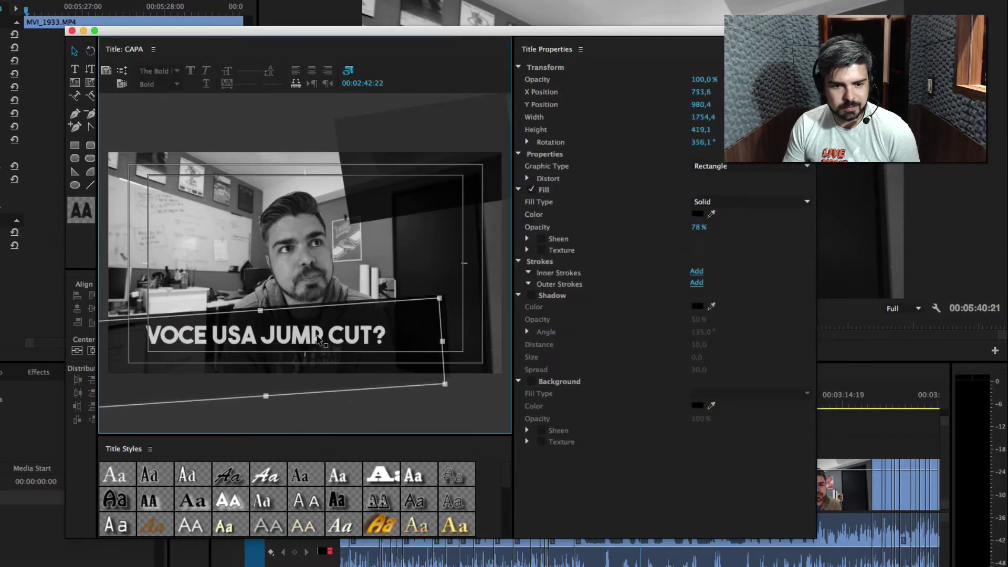
pyautogui.moveTo(281, 346); pyautogui.dragTo(264, 355)
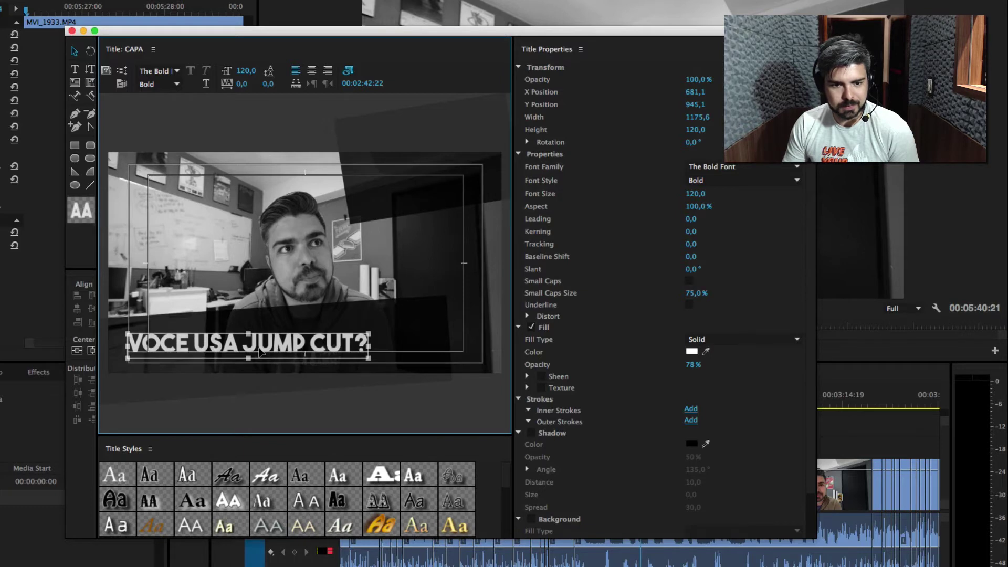
pyautogui.click(492, 405)
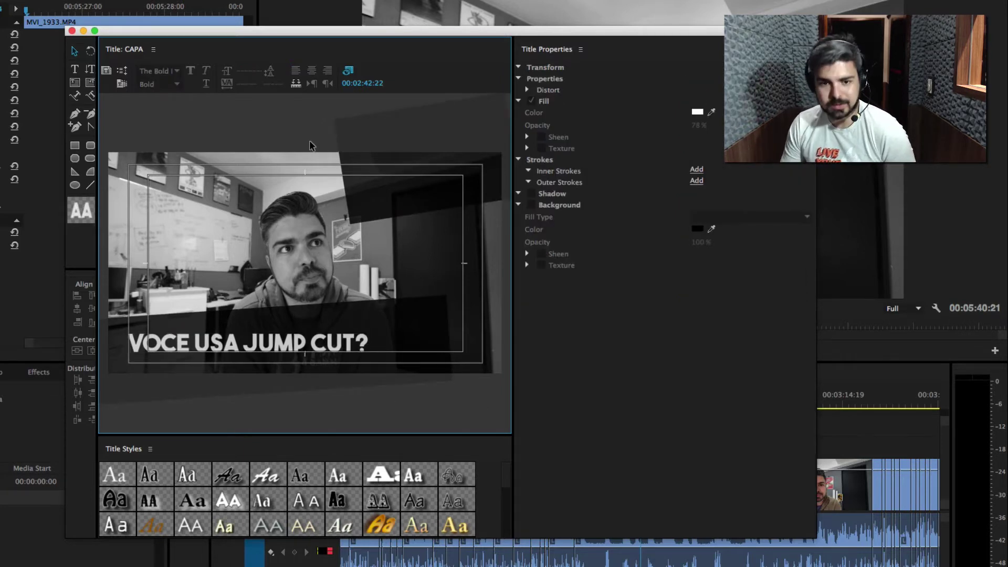
# Type the web address at the top right and set its font to Luna.
pyautogui.click(369, 182)
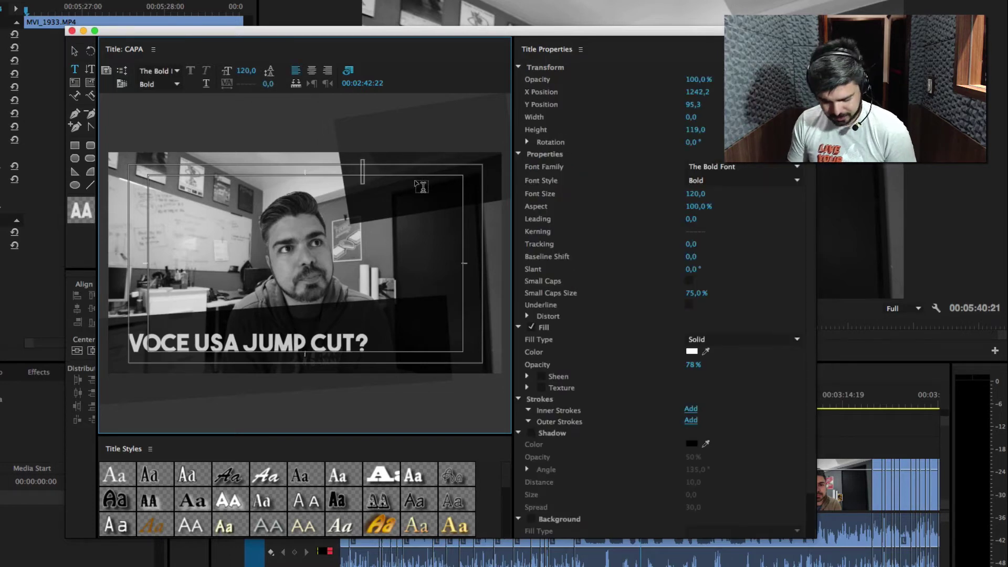
pyautogui.write('www.c')
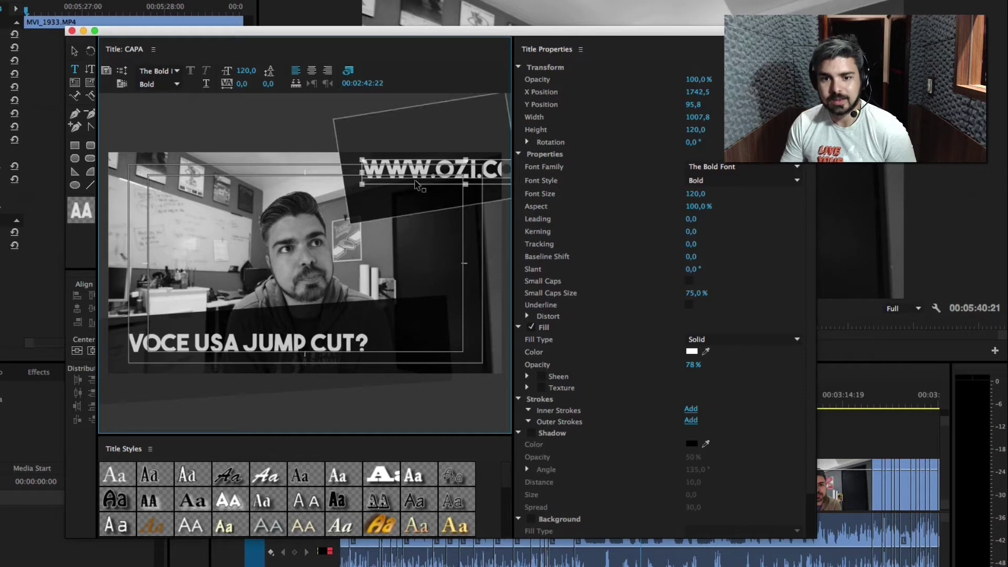
pyautogui.write('m')
pyautogui.click(710, 166)
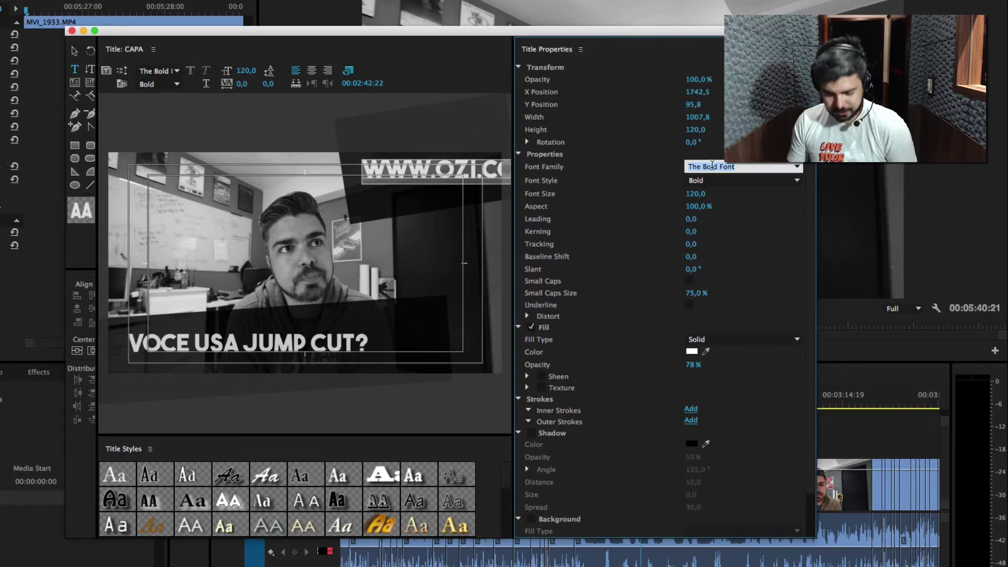
pyautogui.write('Luna')
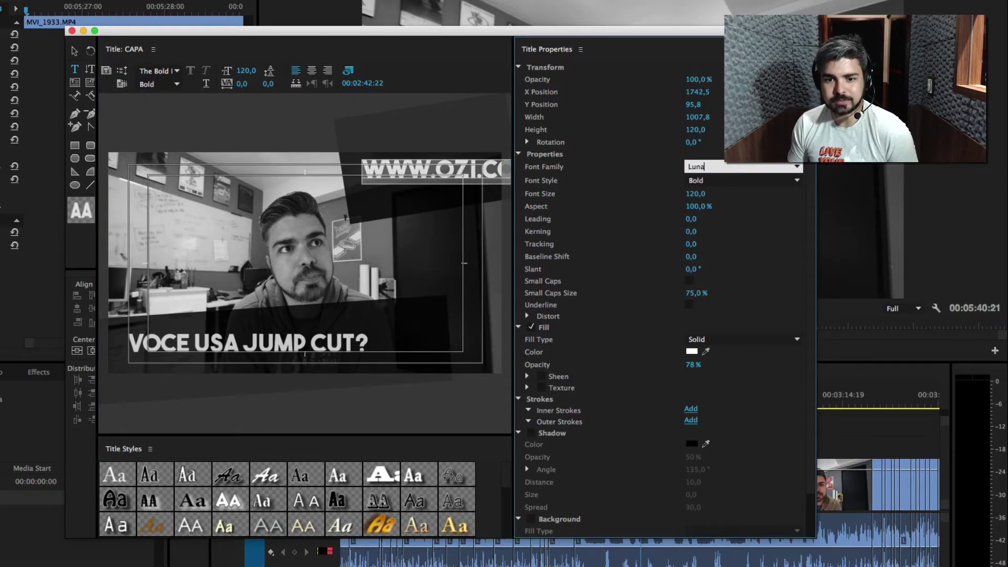
pyautogui.press('Return')
pyautogui.click(429, 172)
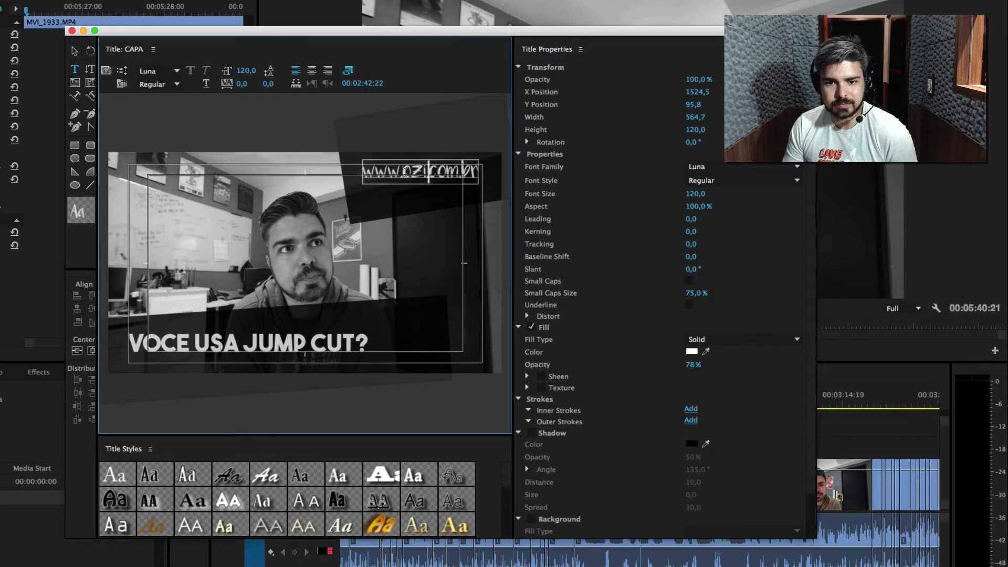
pyautogui.moveTo(402, 172); pyautogui.dragTo(347, 178)
pyautogui.press('BackSpace')
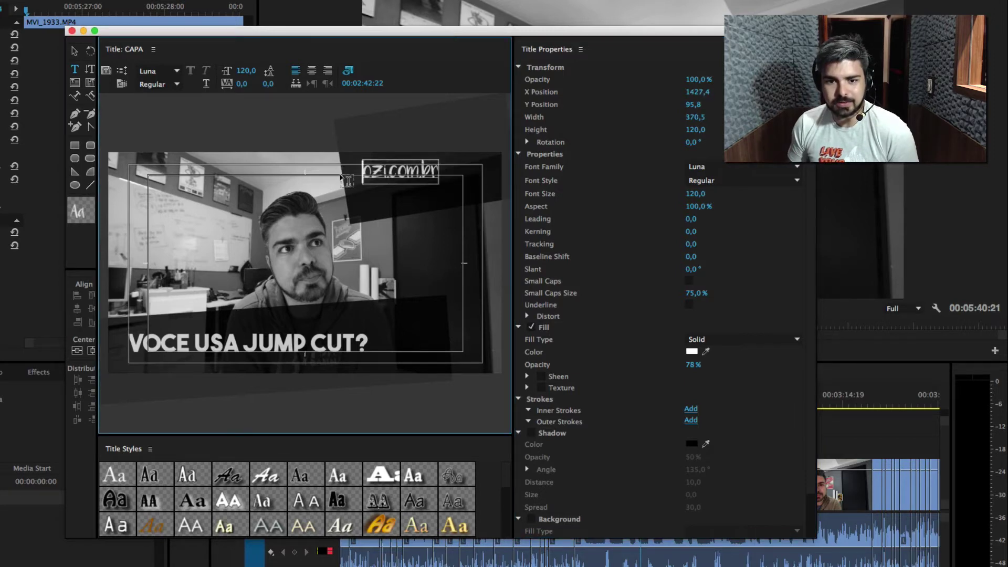
pyautogui.moveTo(387, 166)
pyautogui.mouseDown()
pyautogui.moveTo(347, 173)
pyautogui.moveTo(435, 161)
pyautogui.mouseUp()
pyautogui.write('OZI')
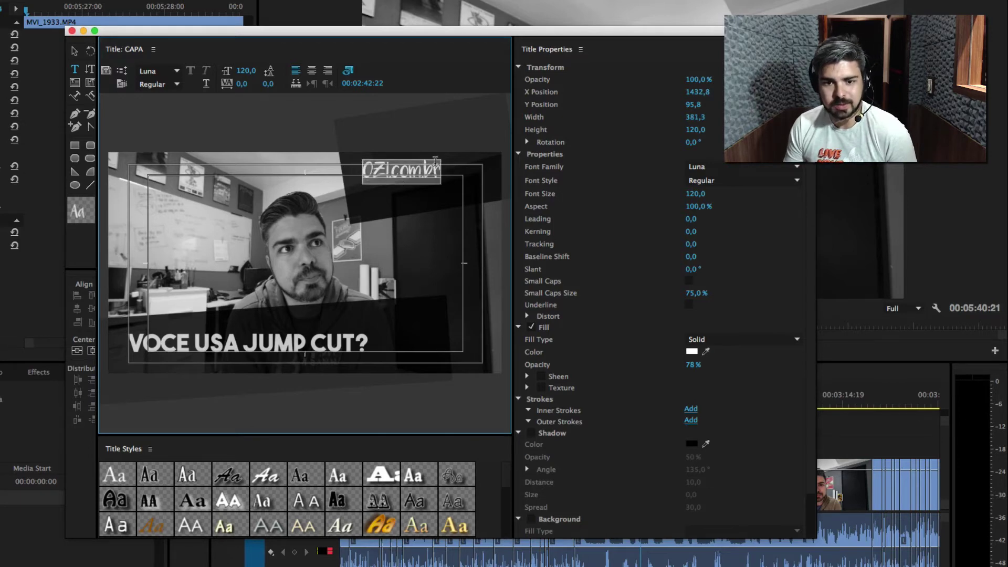
pyautogui.click(699, 196)
pyautogui.moveTo(696, 194); pyautogui.dragTo(677, 193)
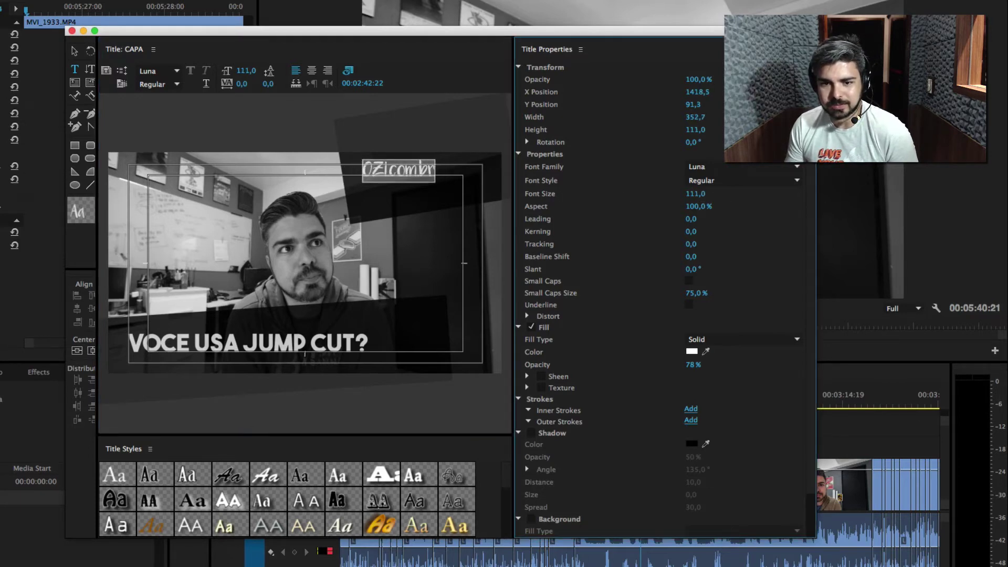
pyautogui.press('Escape')
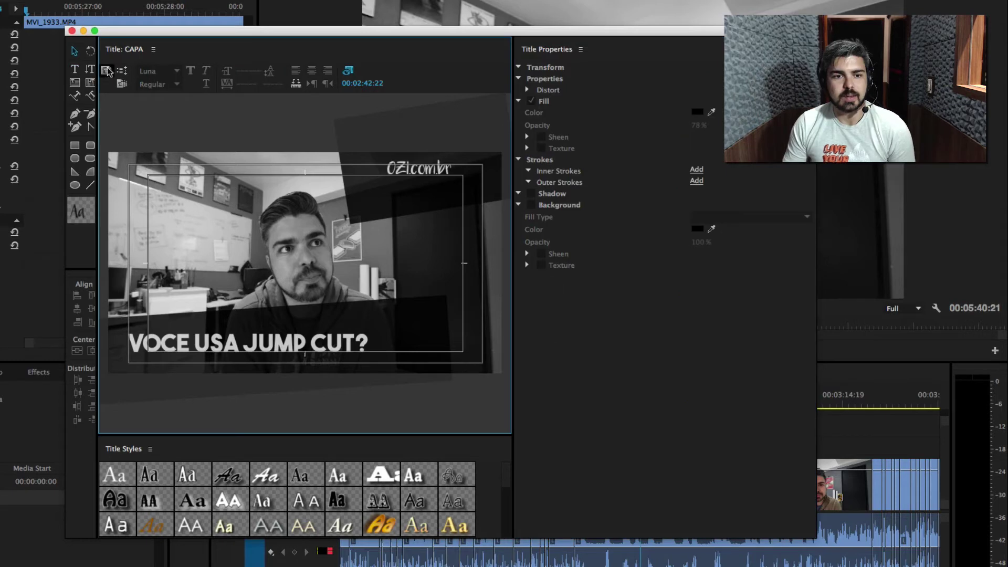
pyautogui.click(76, 71)
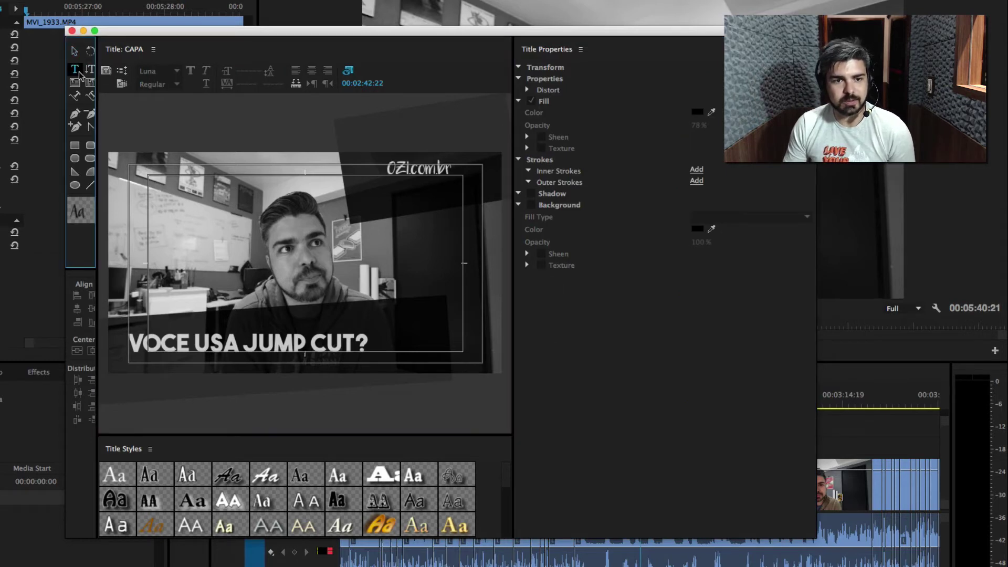
# Add a Vlog #100 label below the address with a white fill.
pyautogui.click(374, 194)
pyautogui.write('I')
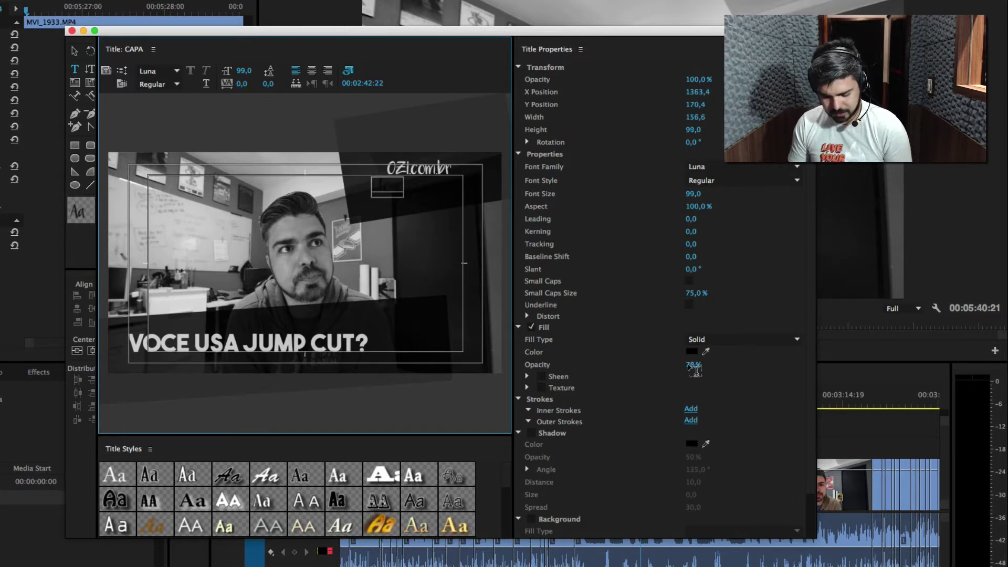
pyautogui.write('.')
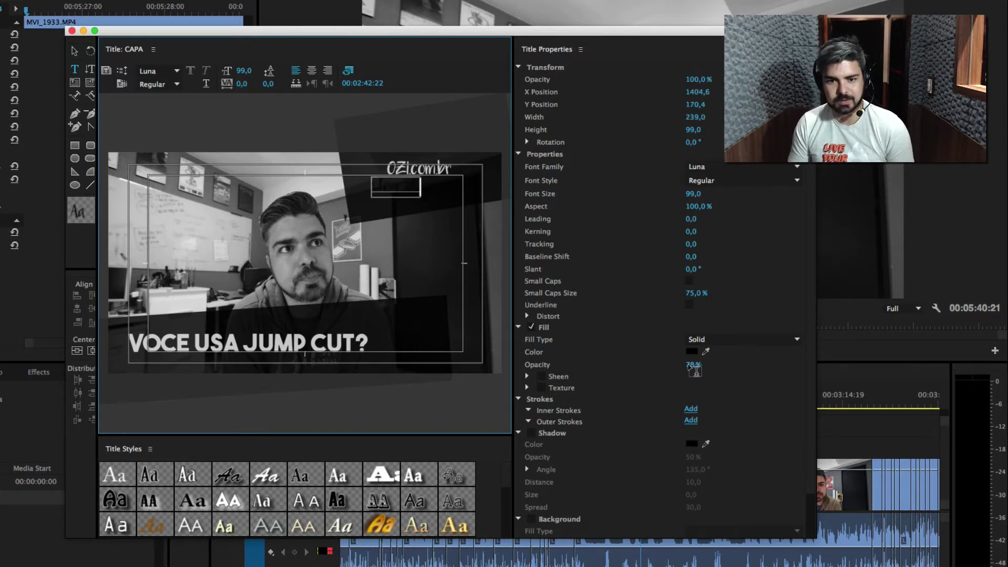
pyautogui.press('Return')
pyautogui.click(692, 352)
pyautogui.click(691, 353)
pyautogui.moveTo(393, 245); pyautogui.dragTo(183, 312)
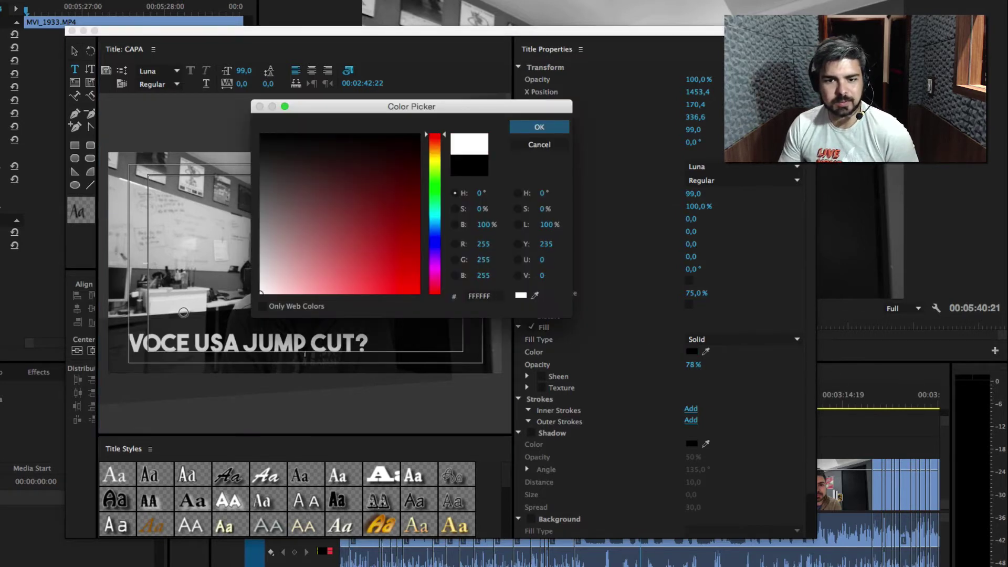
pyautogui.click(539, 127)
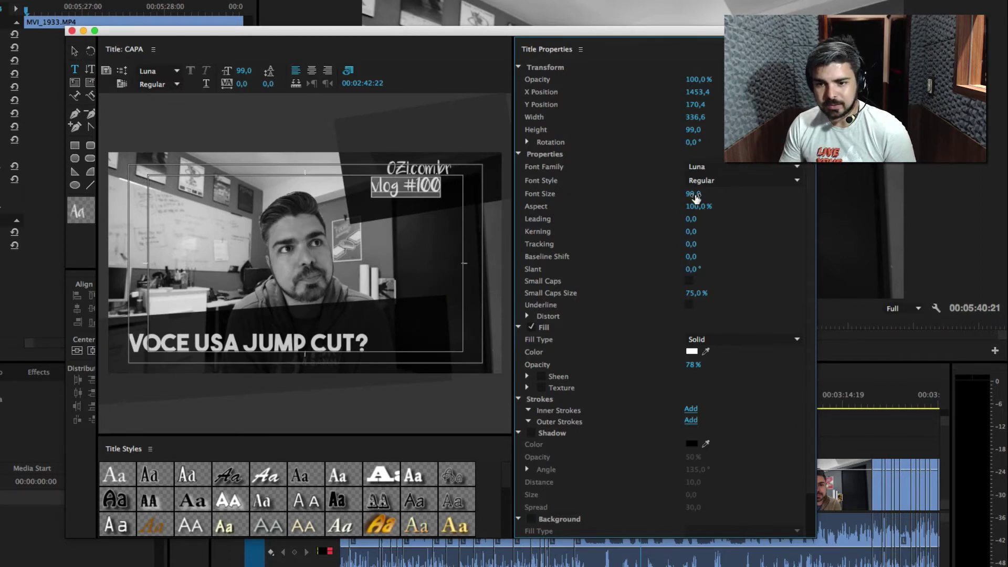
# Shrink vlog #100 to size 52 and place it under OZI.com.br.
pyautogui.moveTo(693, 193); pyautogui.dragTo(676, 193)
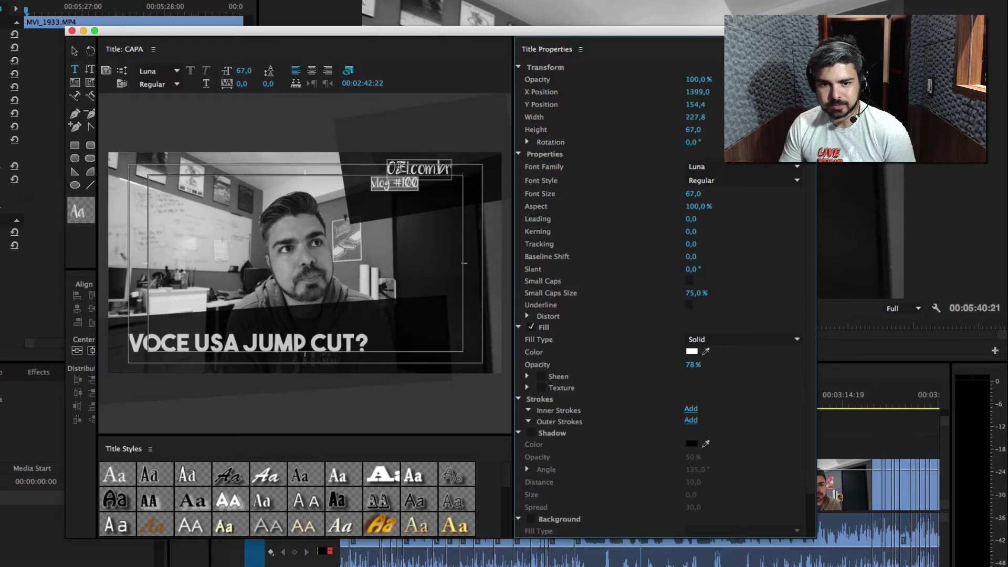
pyautogui.click(74, 51)
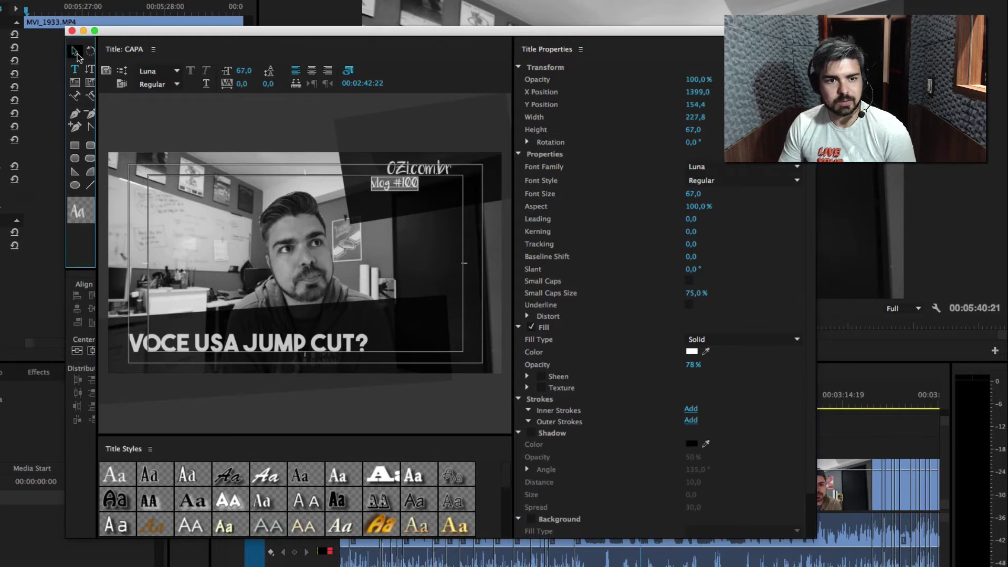
pyautogui.moveTo(418, 169); pyautogui.dragTo(430, 172)
pyautogui.click(377, 185)
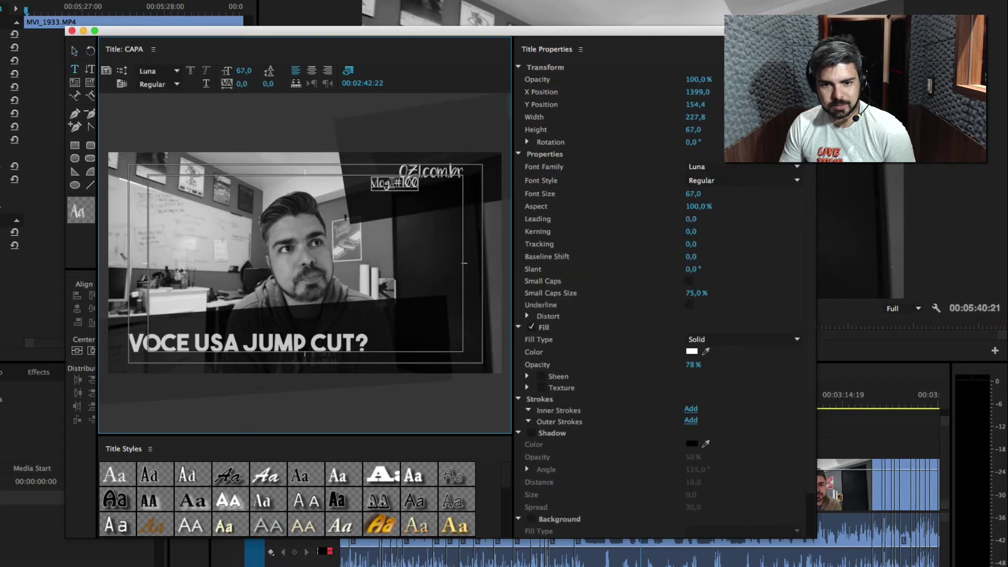
pyautogui.click(336, 121)
pyautogui.click(74, 51)
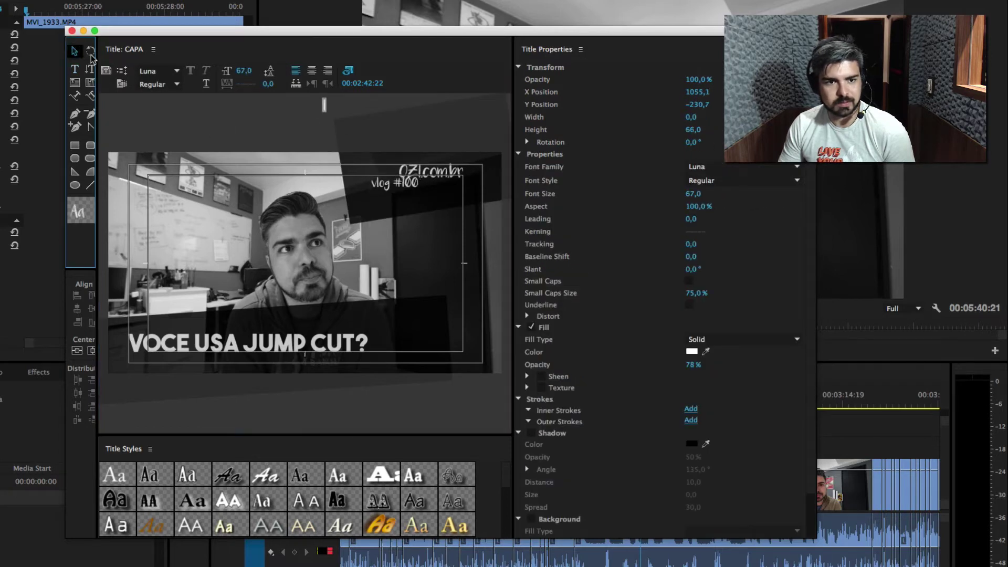
pyautogui.moveTo(396, 184); pyautogui.dragTo(439, 189)
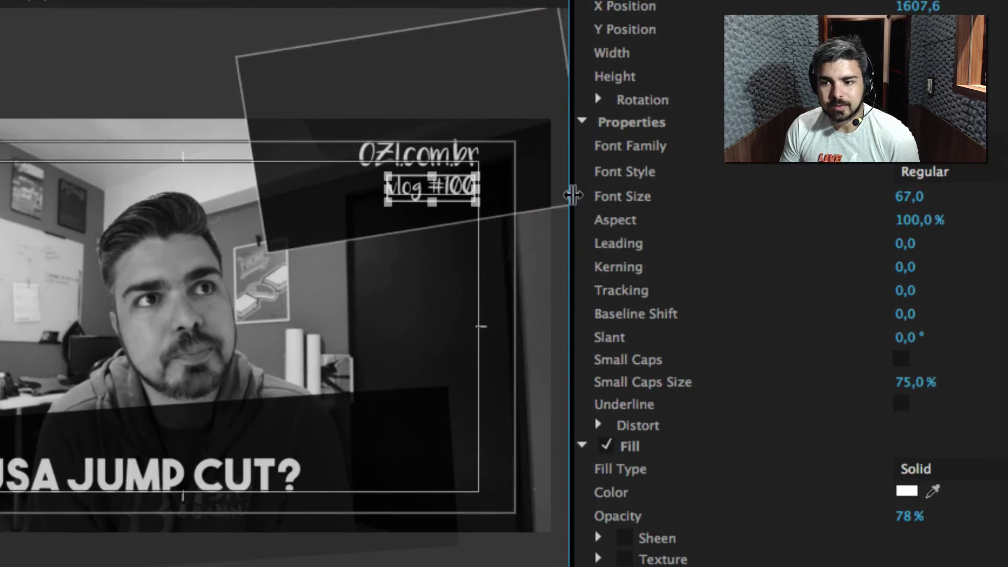
pyautogui.moveTo(908, 196); pyautogui.dragTo(919, 197)
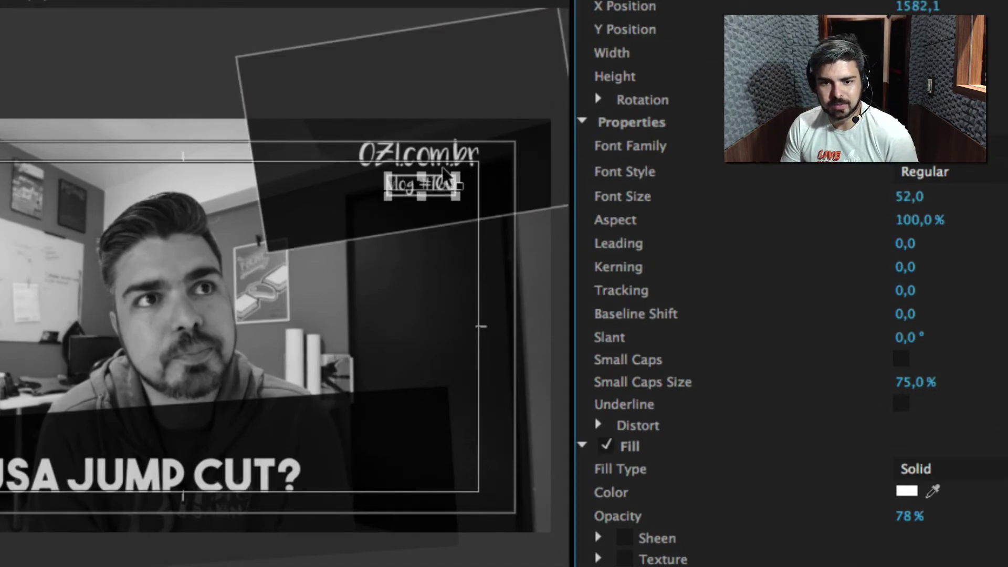
pyautogui.moveTo(448, 198); pyautogui.dragTo(472, 199)
# Shift the dark top-right panel further to the right.
pyautogui.moveTo(288, 185)
pyautogui.mouseDown()
pyautogui.moveTo(358, 199)
pyautogui.moveTo(418, 192)
pyautogui.mouseUp()
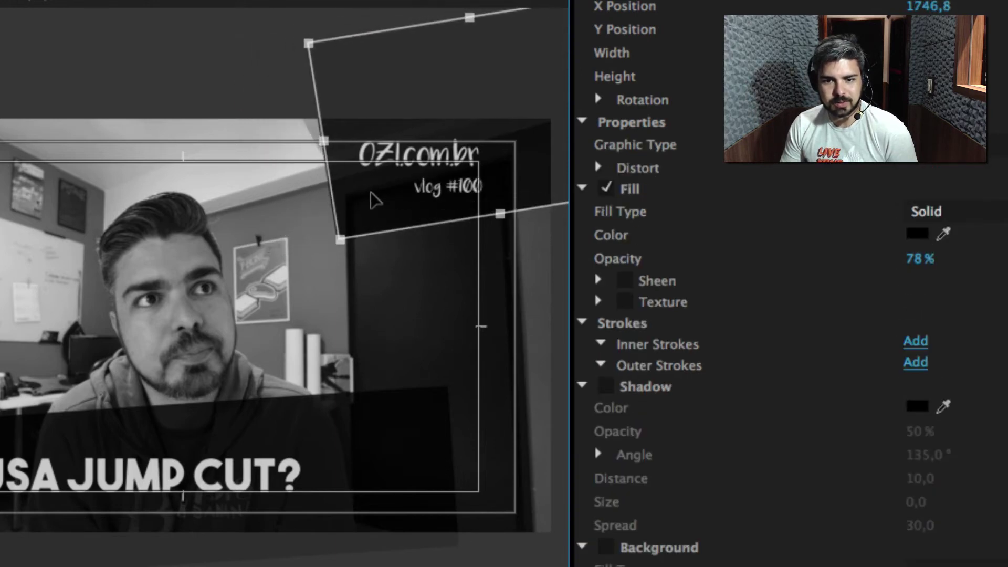
pyautogui.click(418, 192)
pyautogui.moveTo(420, 193); pyautogui.dragTo(433, 193)
pyautogui.click(434, 193)
pyautogui.click(178, 78)
pyautogui.click(431, 158)
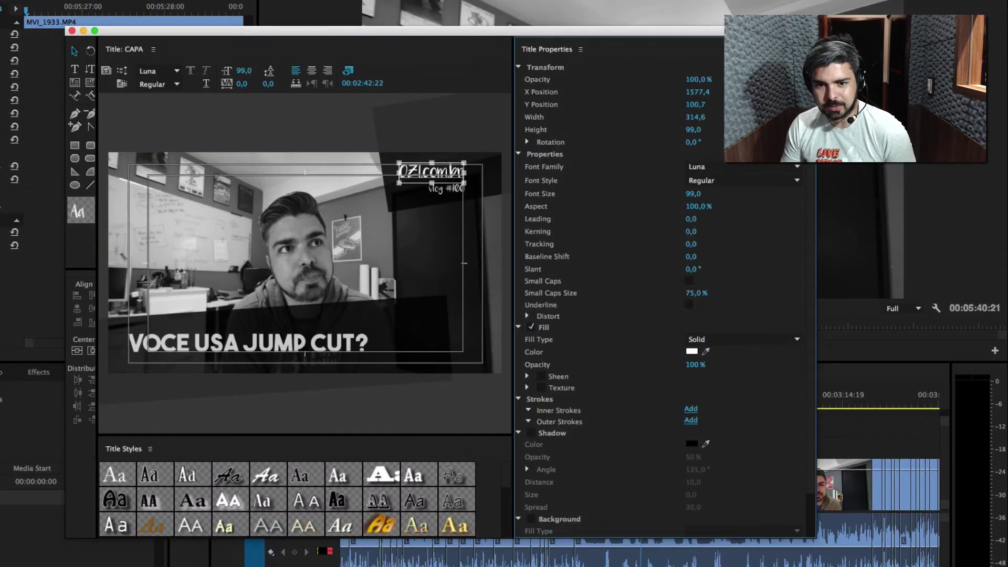
# Raise the VOCE USA JUMP CUT? headline's fill opacity to 100%.
pyautogui.click(447, 192)
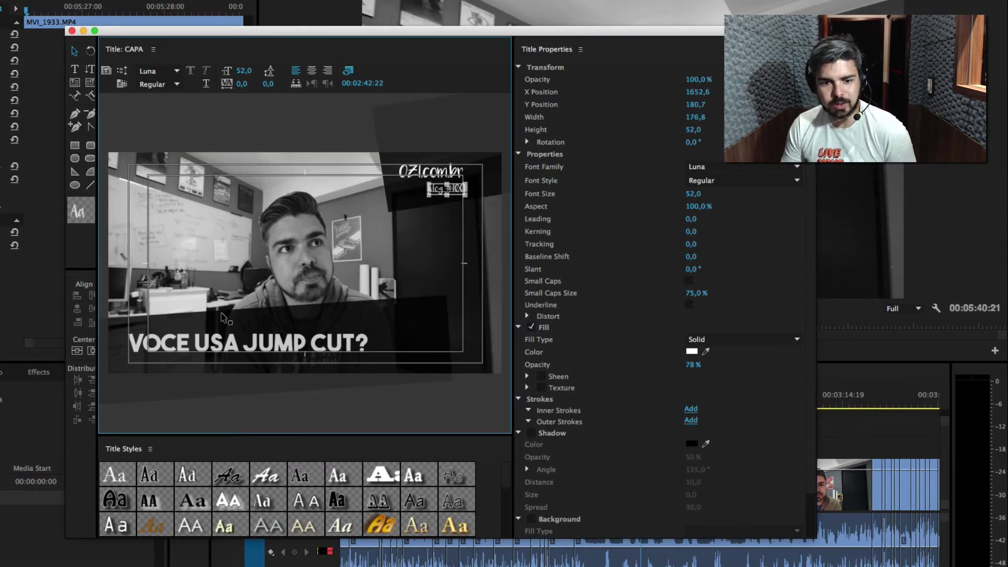
pyautogui.click(226, 341)
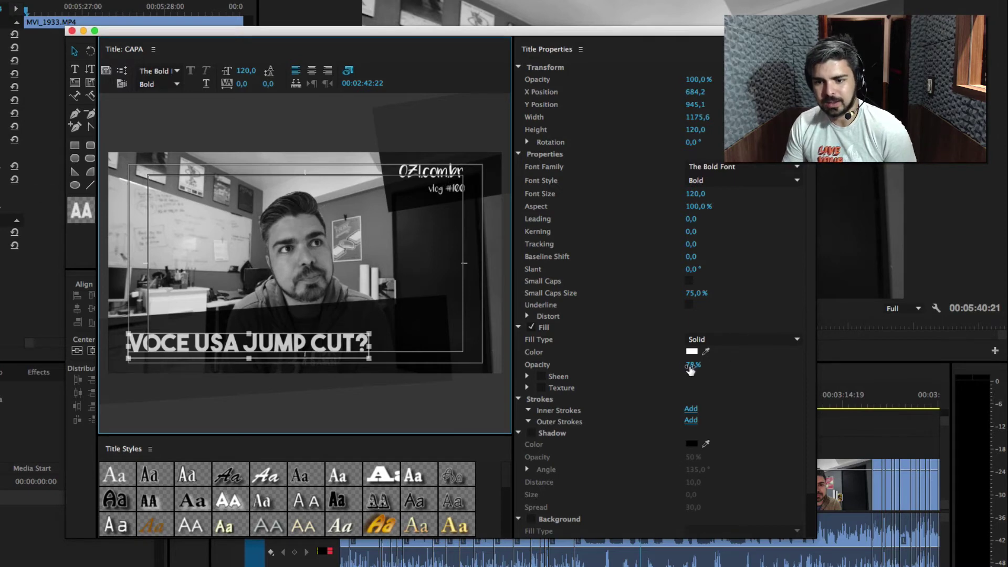
pyautogui.moveTo(690, 370); pyautogui.dragTo(703, 370)
# Nudge the lower banner slightly upward and close the Titler.
pyautogui.click(439, 348)
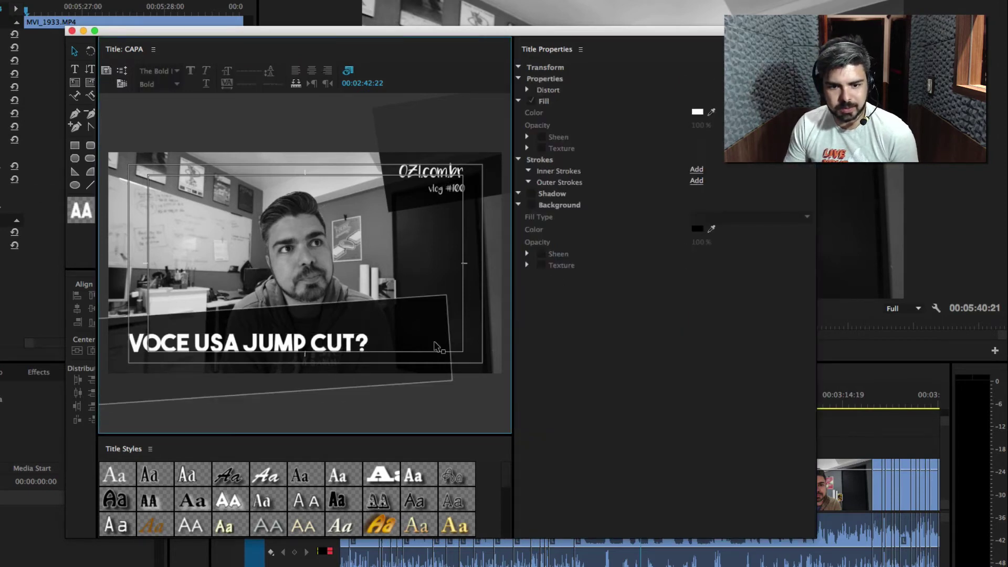
pyautogui.click(411, 356)
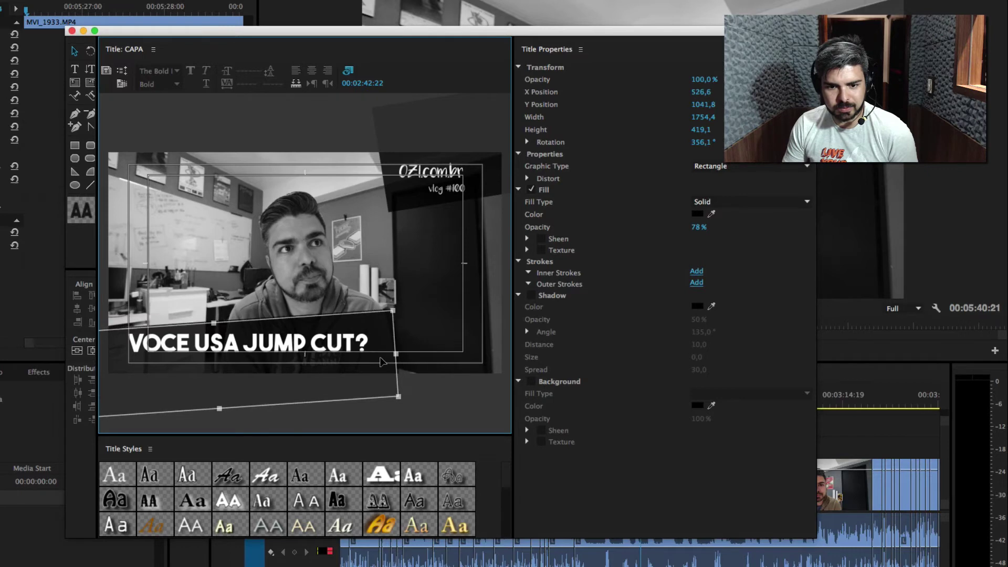
pyautogui.click(441, 383)
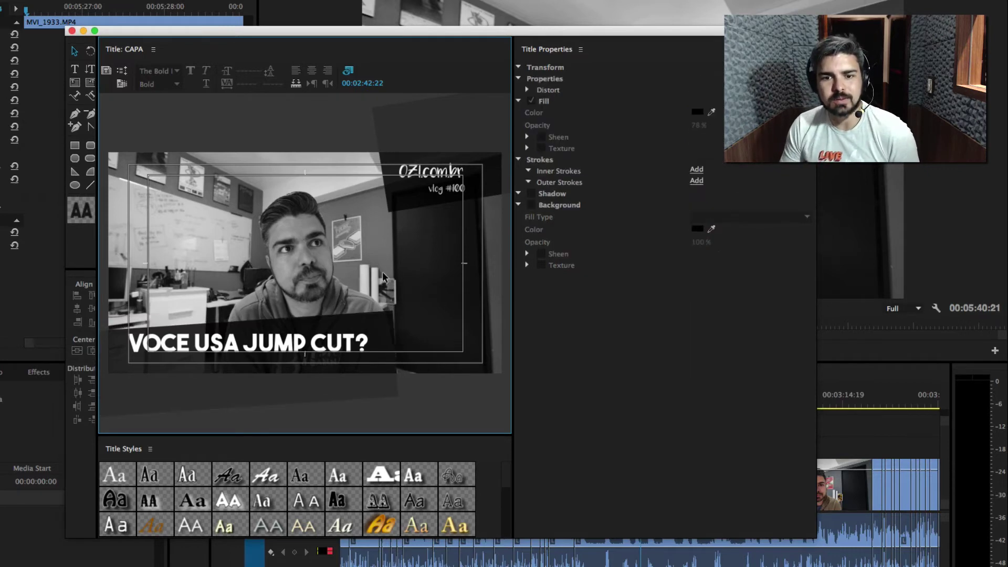
pyautogui.click(379, 324)
pyautogui.moveTo(379, 325); pyautogui.dragTo(378, 322)
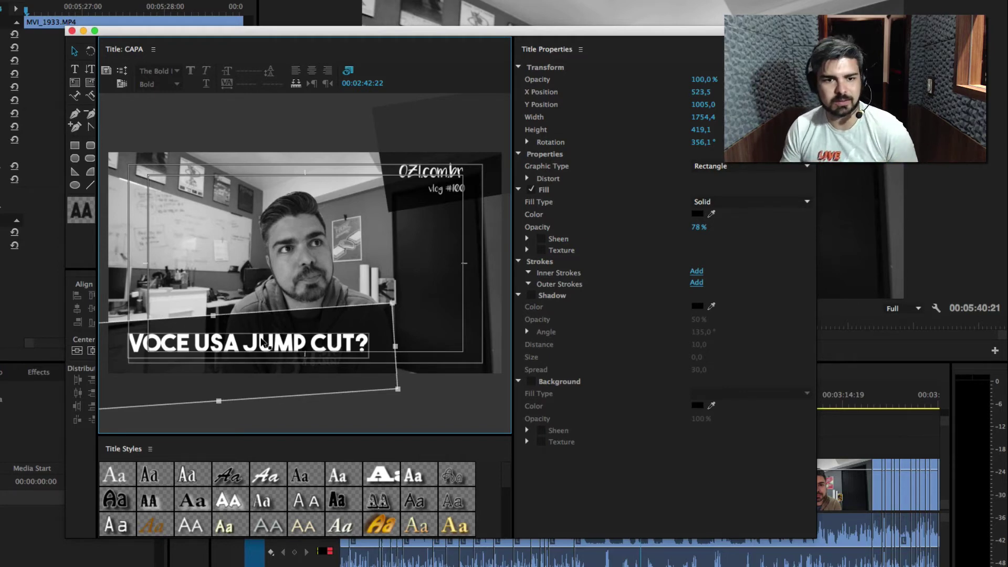
pyautogui.click(72, 32)
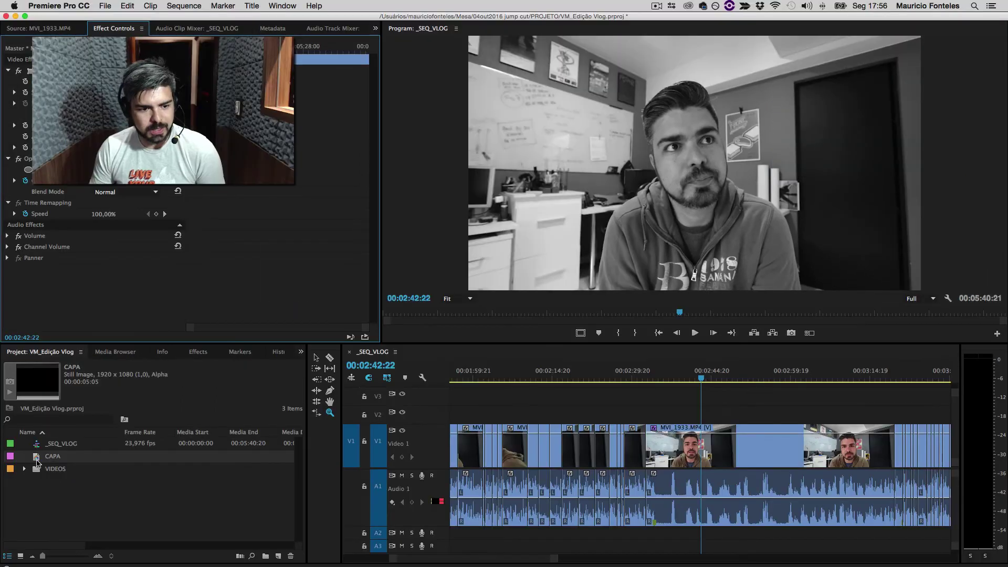
# Place CAPA on track V2 and shift it to start near 00:02:08 over the close-up.
pyautogui.moveTo(52, 457); pyautogui.dragTo(702, 402)
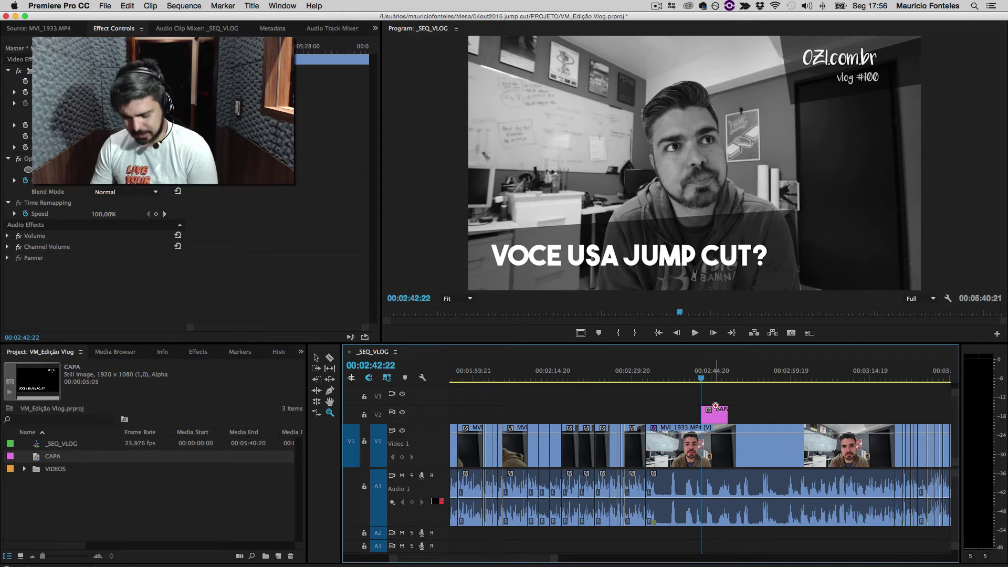
pyautogui.moveTo(536, 374); pyautogui.dragTo(517, 373)
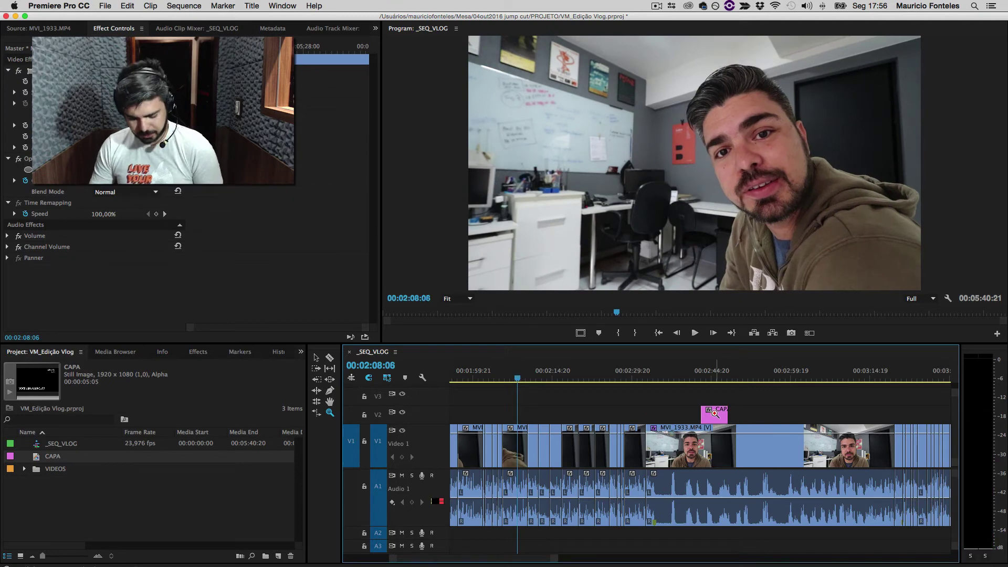
pyautogui.moveTo(715, 417); pyautogui.dragTo(526, 416)
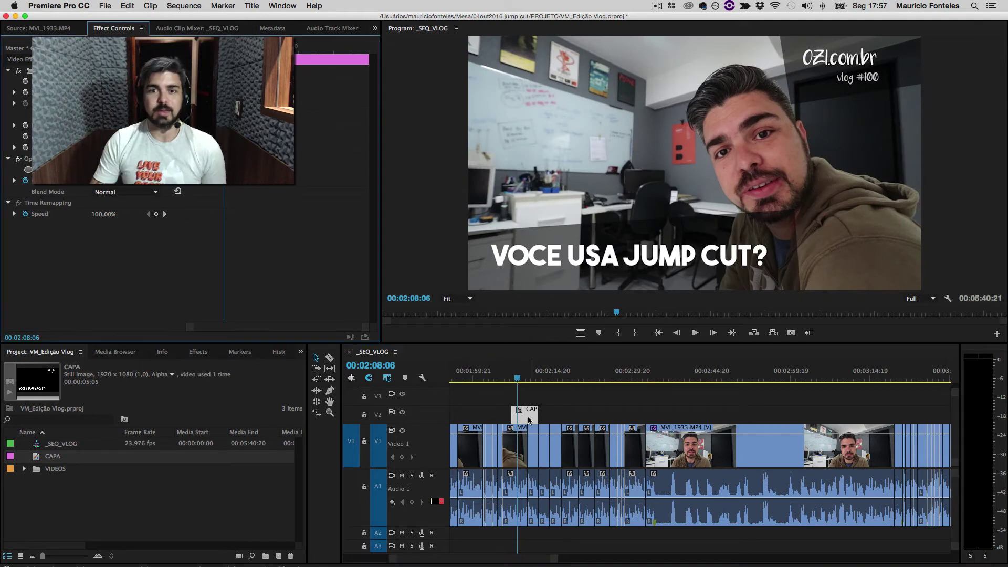
# Correct the headline's VOCE to VOCÊ in the CAPA title.
pyautogui.click(157, 263)
pyautogui.doubleClick(37, 461)
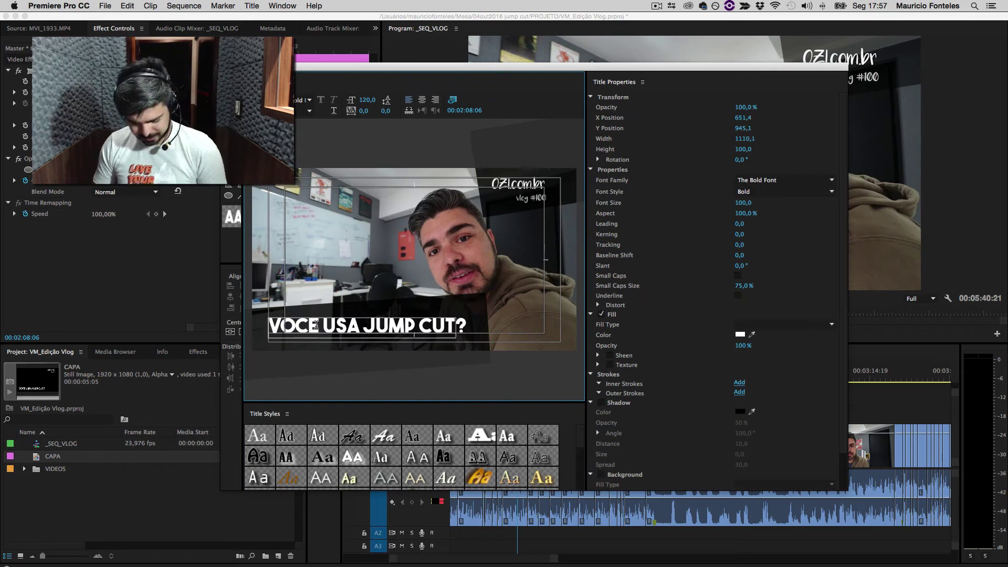
pyautogui.press('BackSpace')
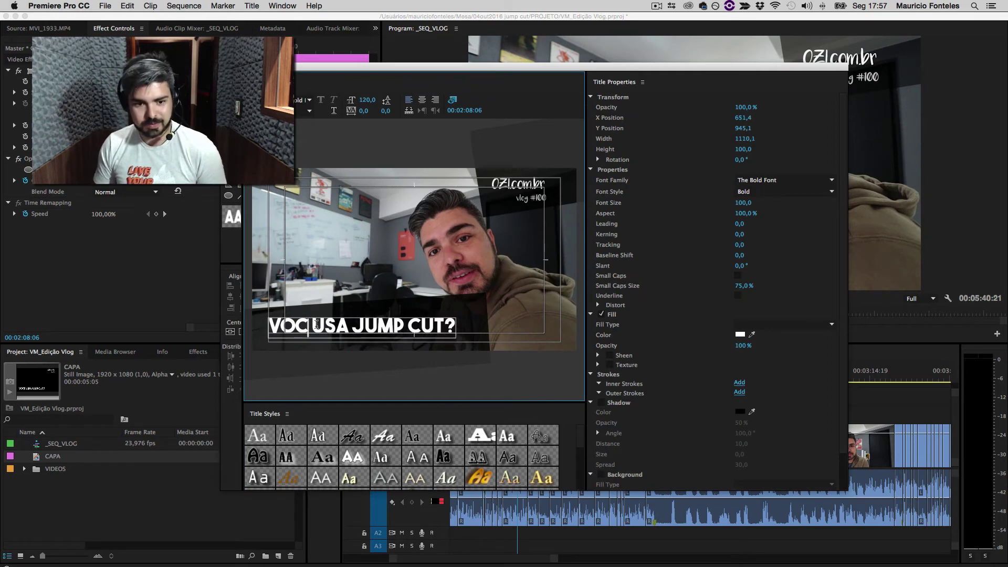
pyautogui.write('Ê')
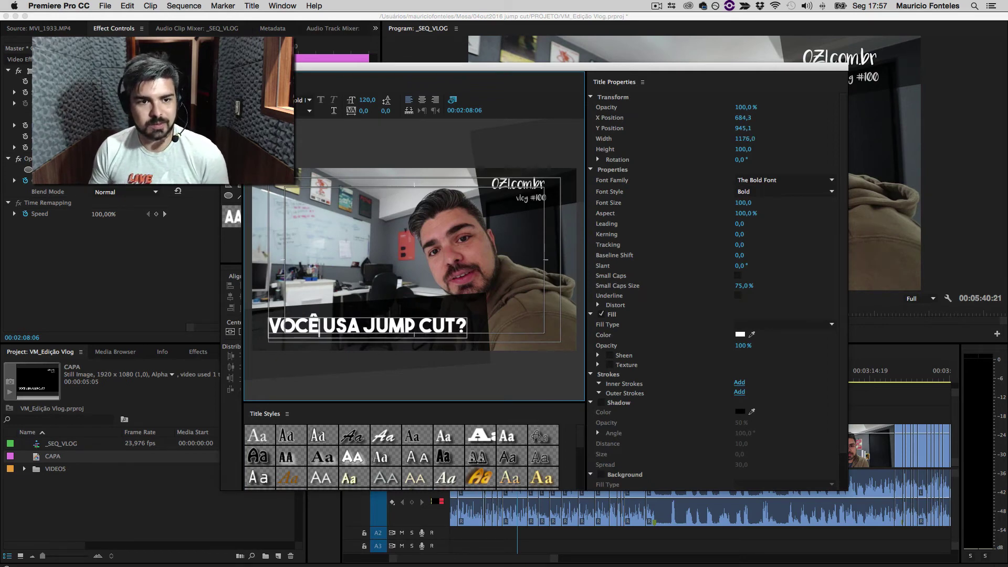
pyautogui.click(225, 67)
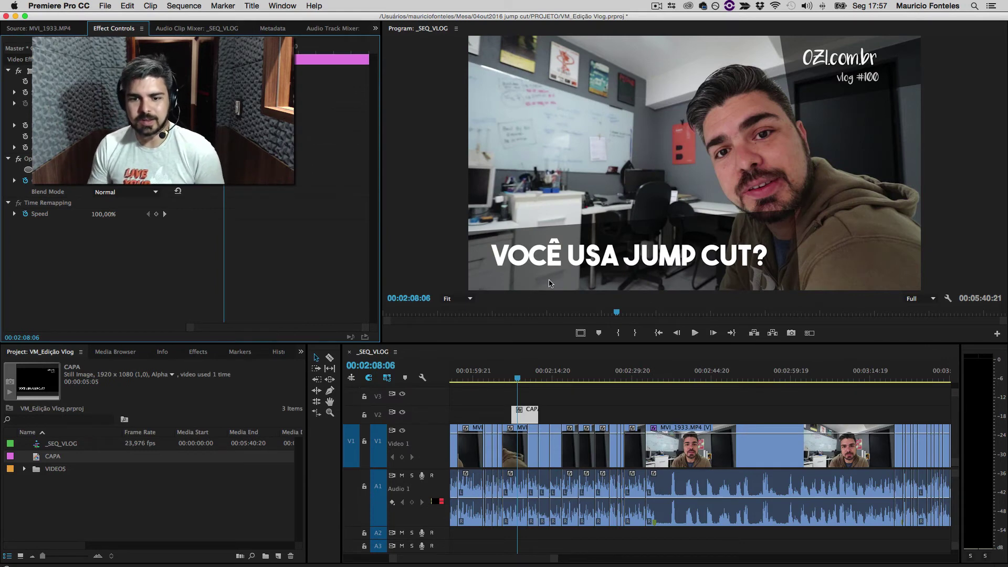
# Raise the dark band's fill opacity to 85% and park the playhead near 00:02:07:22.
pyautogui.click(528, 411)
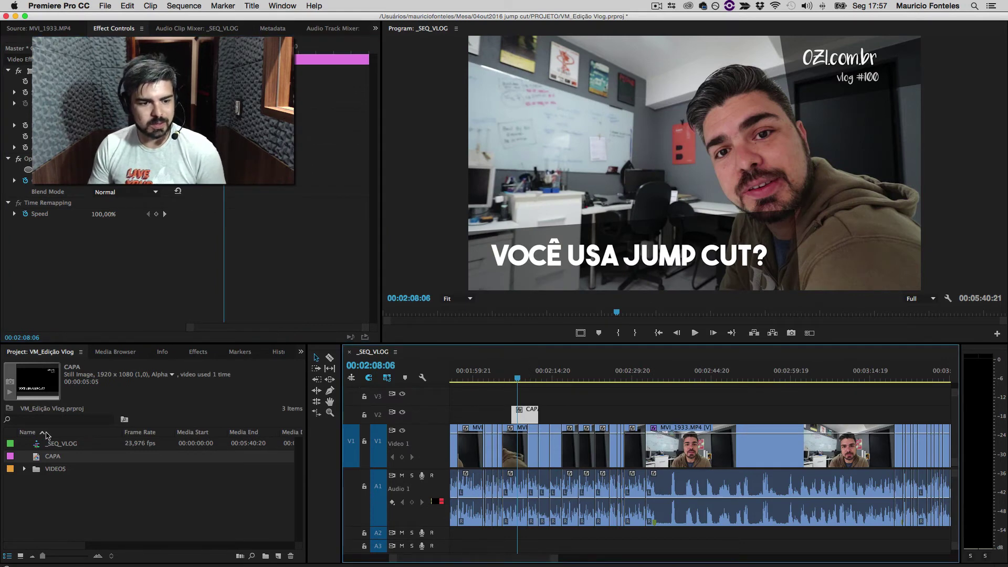
pyautogui.doubleClick(34, 458)
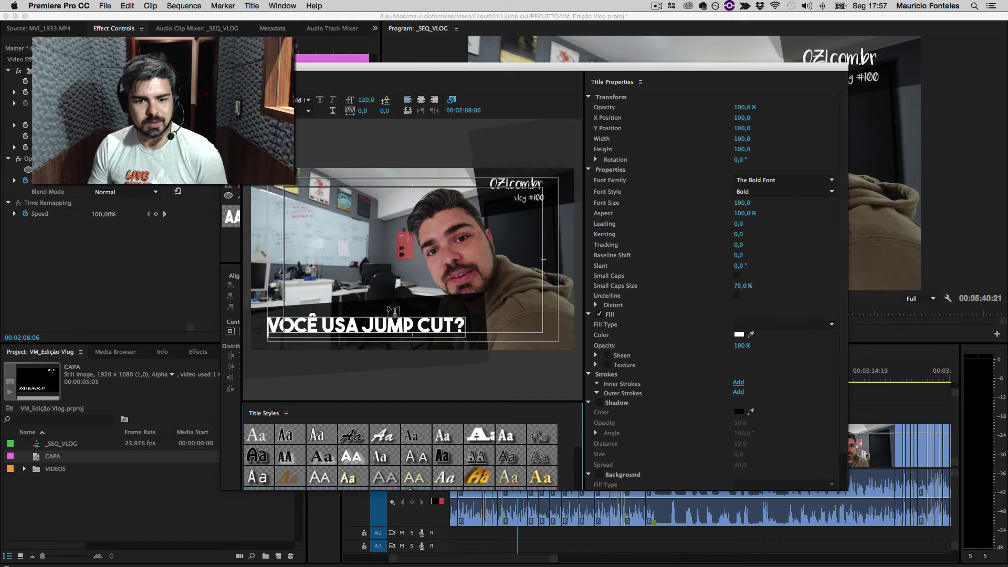
pyautogui.click(479, 332)
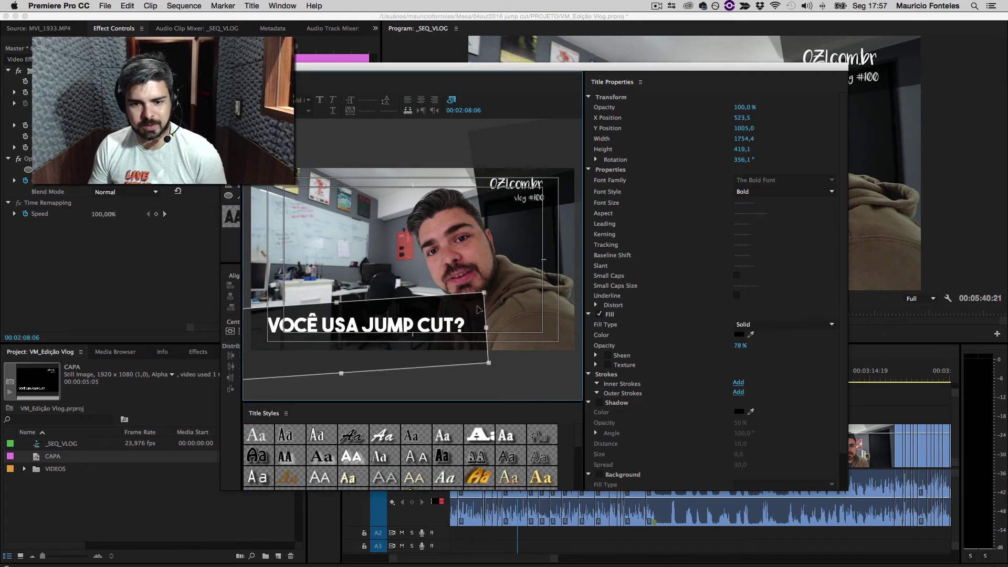
pyautogui.moveTo(744, 232); pyautogui.dragTo(733, 233)
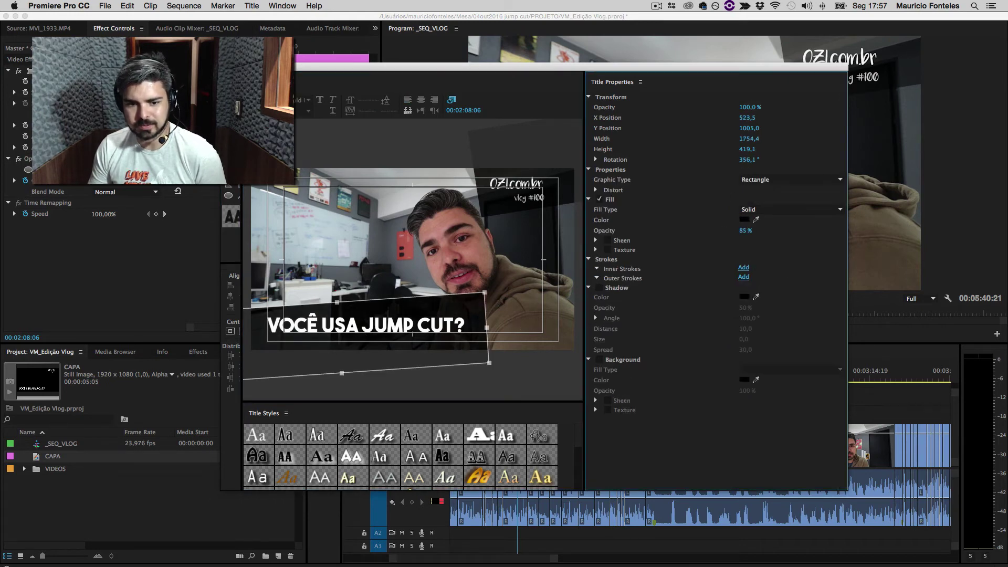
pyautogui.press('super+w')
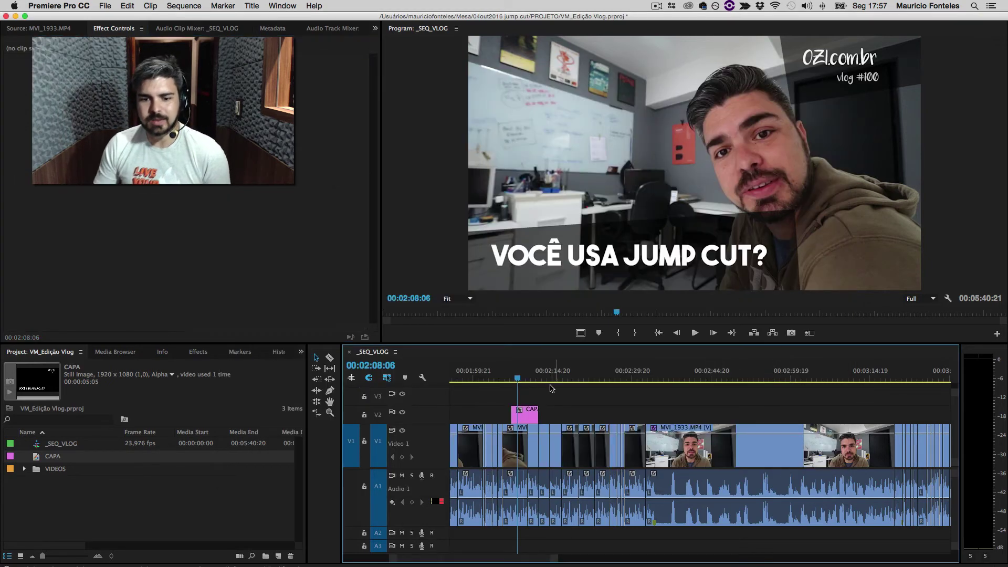
pyautogui.click(523, 375)
pyautogui.moveTo(522, 375); pyautogui.dragTo(517, 377)
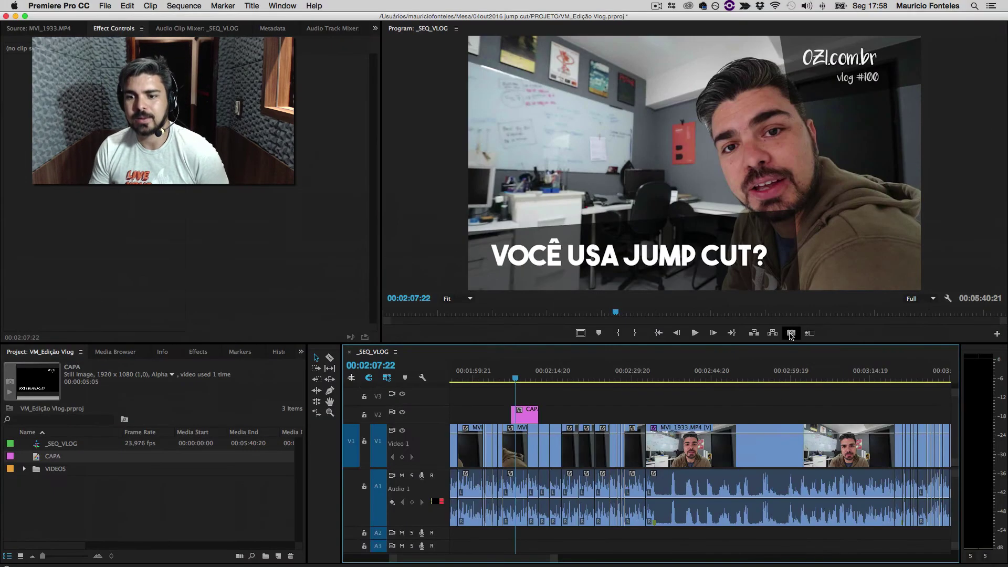
# Export the 00:02:07:22 frame as JPEG 'CAPA VLOG' to the desktop.
pyautogui.click(735, 273)
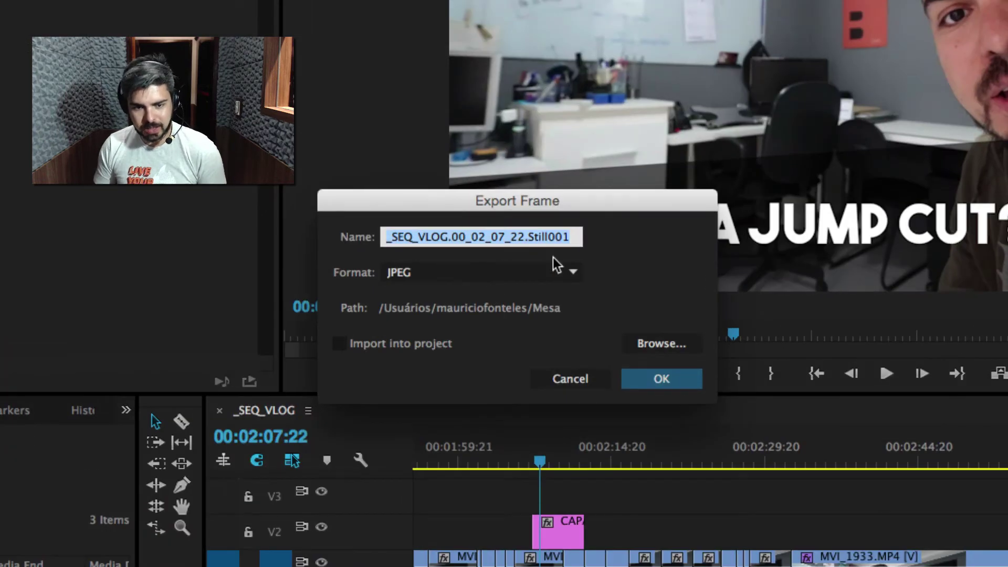
pyautogui.write('CAPA VLOG')
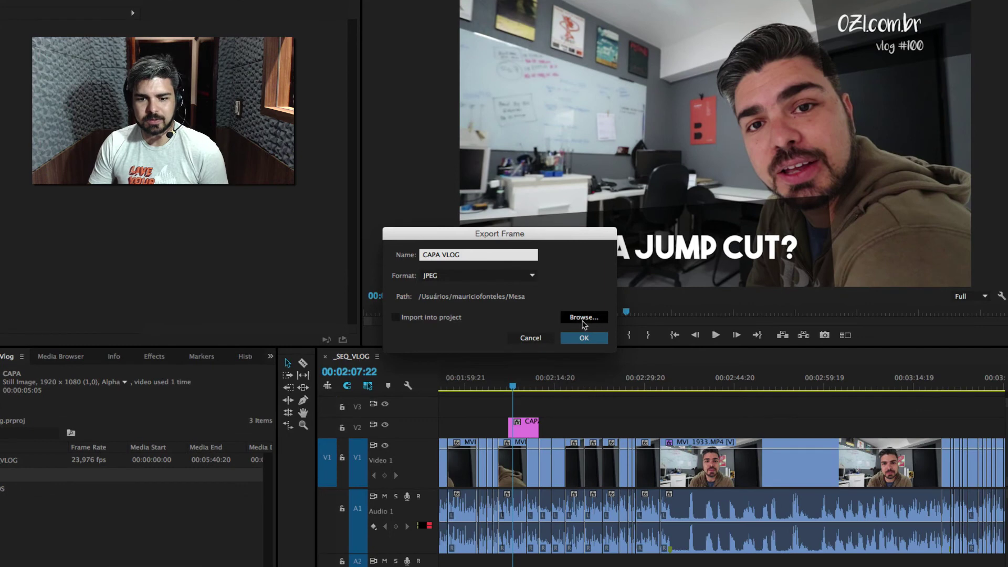
pyautogui.click(583, 319)
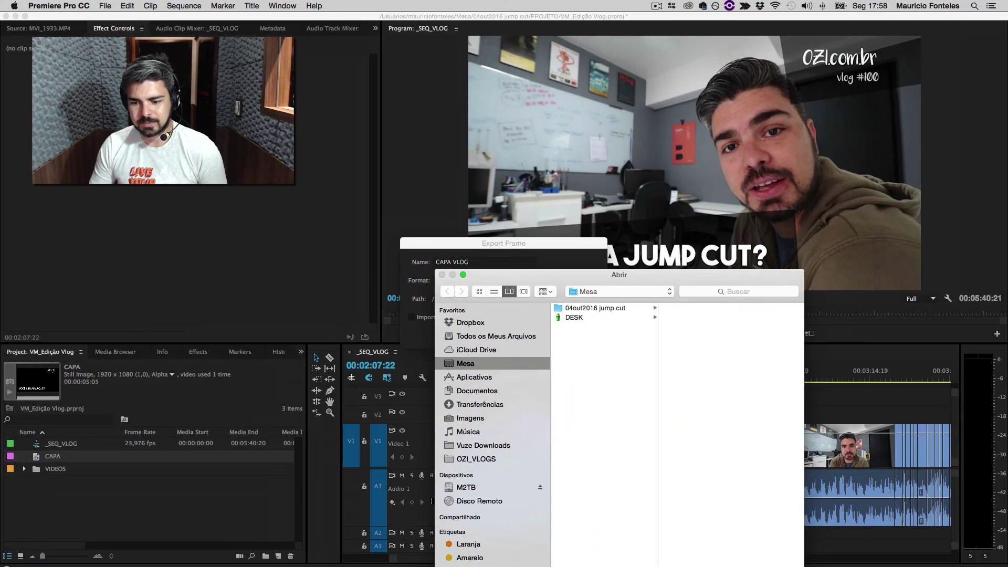
pyautogui.press('Return')
pyautogui.click(576, 341)
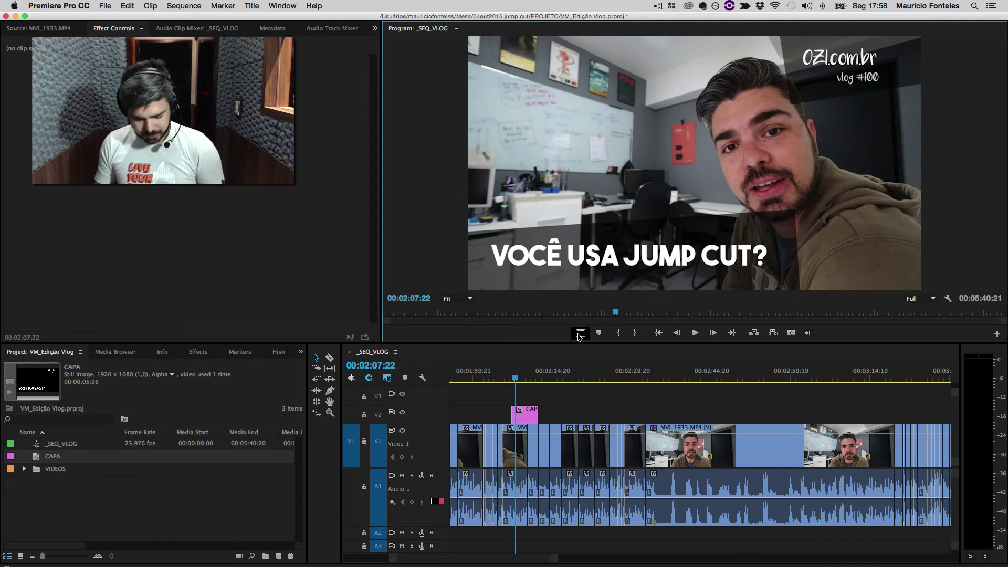
pyautogui.press('cmd+h')
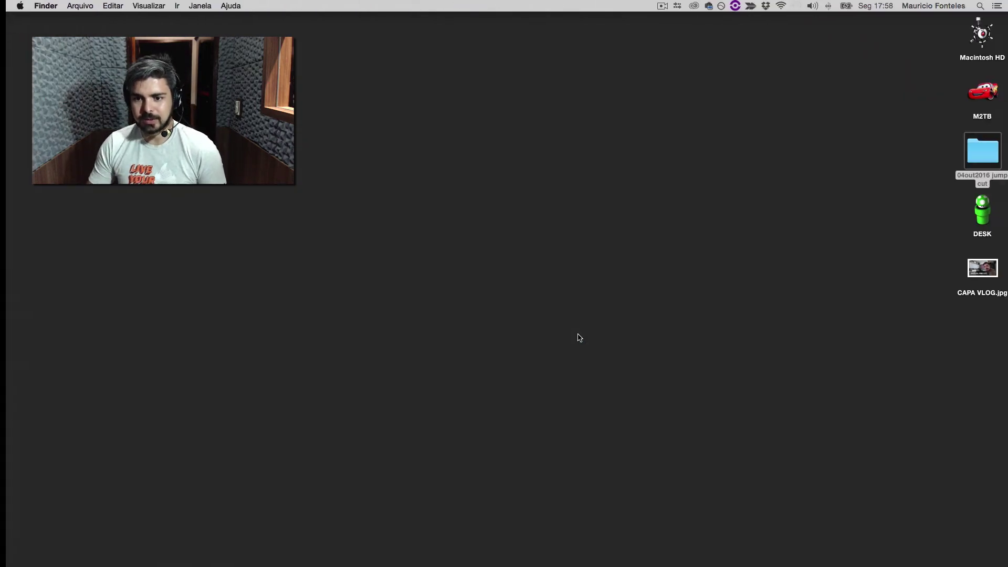
# Preview the exported CAPA VLOG.jpg cover on the desktop in Quick Look.
pyautogui.click(966, 273)
pyautogui.press('space')
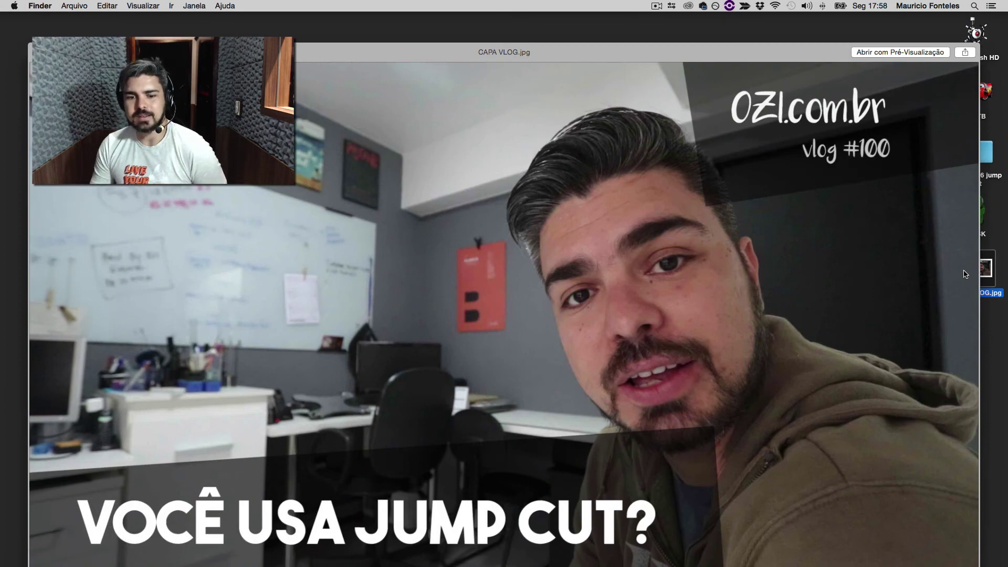
pyautogui.press('space')
pyautogui.click(704, 181)
# Switch from Finder to Safari, which shows the YouTube channel page.
pyautogui.press('cmd+Tab')
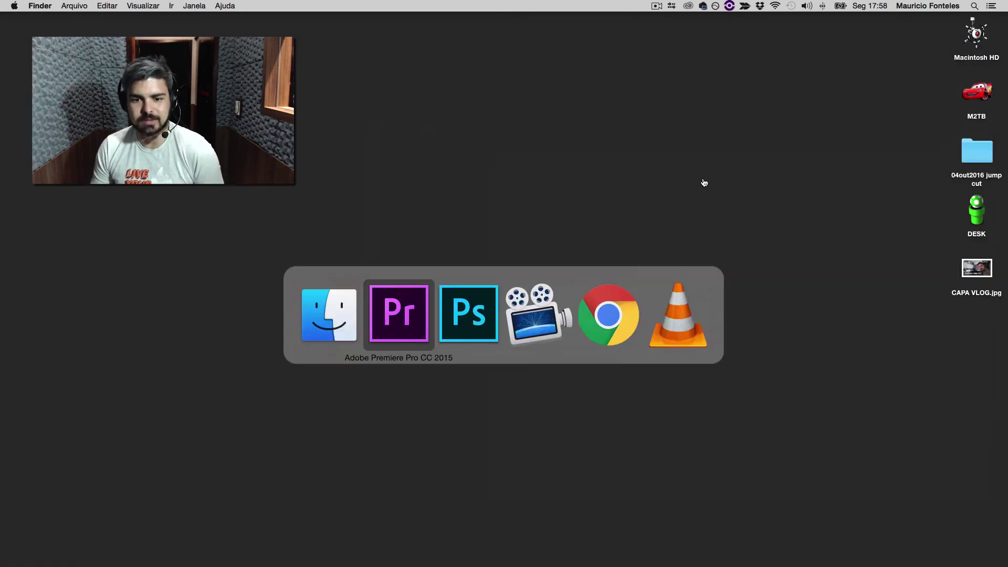
pyautogui.press('cmd+Tab')
pyautogui.press('cmd+Tab')
pyautogui.press('super+Tab')
pyautogui.press('super+Tab')
pyautogui.press('super+Tab')
pyautogui.press('super+Tab')
pyautogui.press('super+Tab')
pyautogui.press('super+Tab')
pyautogui.press('super+Tab')
pyautogui.press('super+Tab')
pyautogui.press('super+Tab')
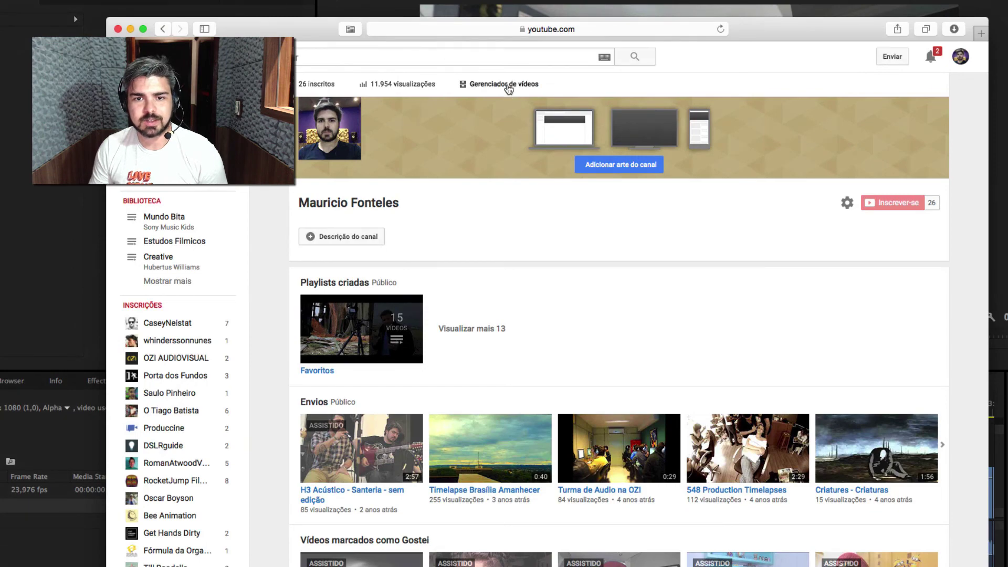
# Upload CAPA VLOG.jpg from the Mesa folder as the Miniatura personalizada for Vlog #102, then save.
pyautogui.click(508, 85)
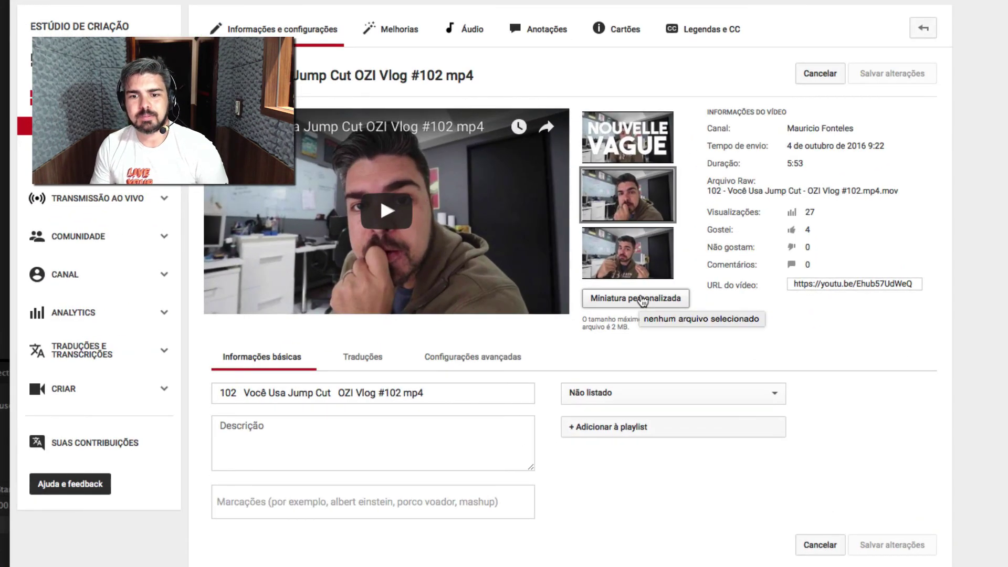
pyautogui.click(642, 300)
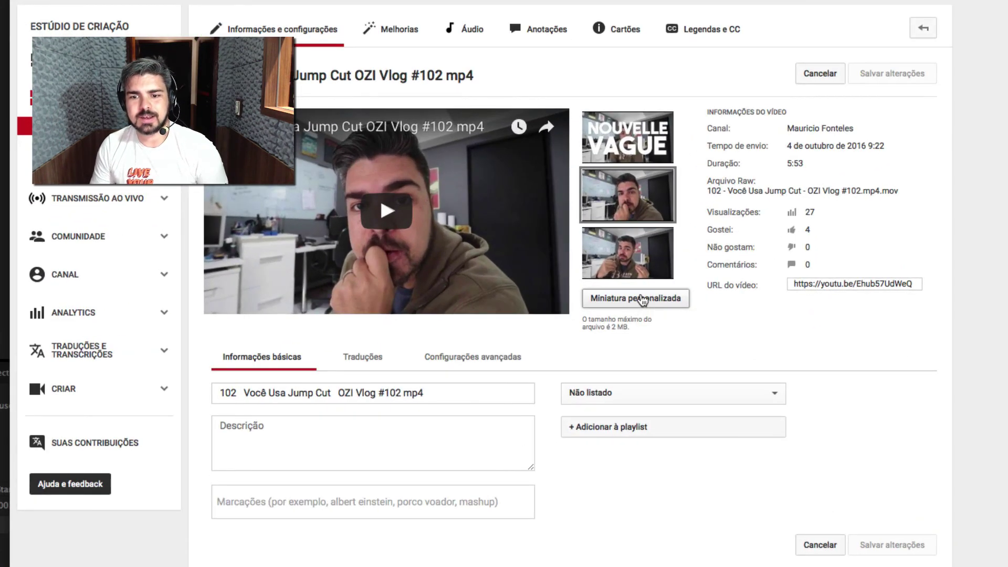
pyautogui.click(221, 79)
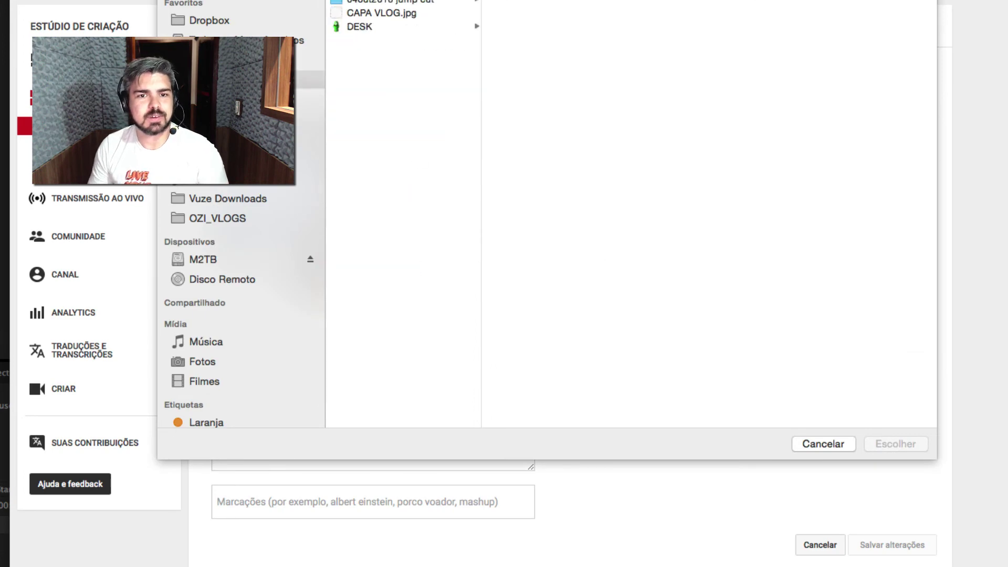
pyautogui.click(365, 16)
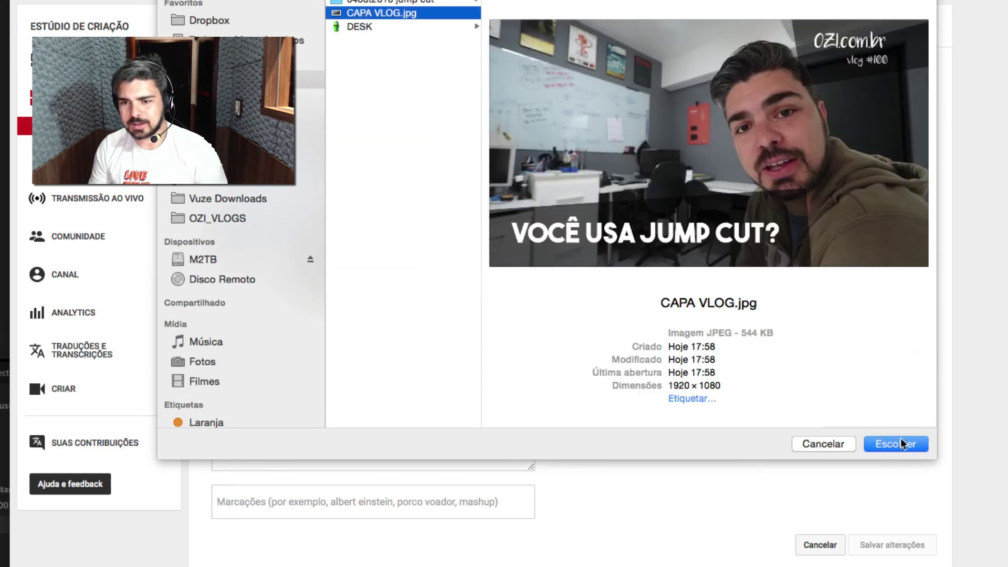
pyautogui.click(903, 444)
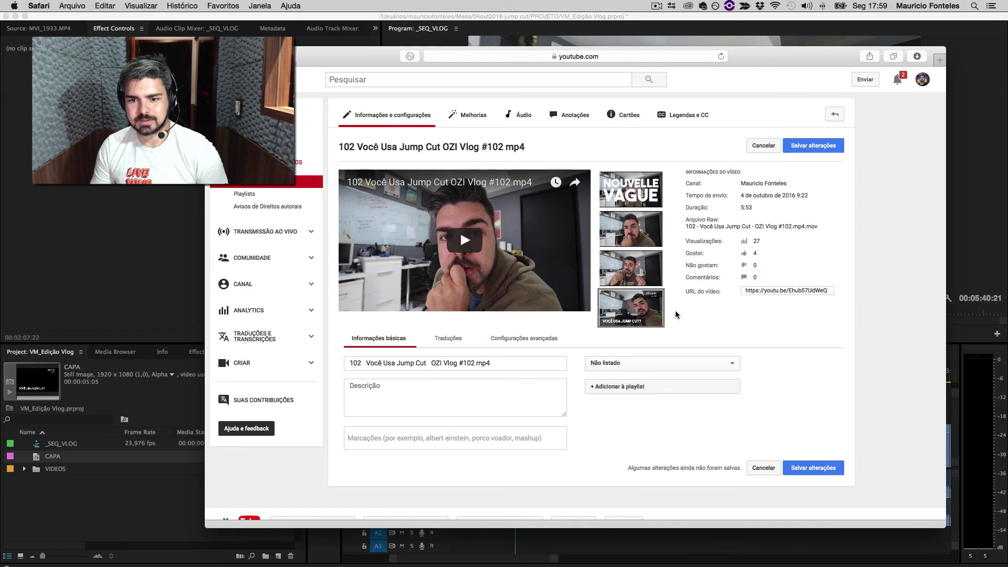
pyautogui.moveTo(661, 324)
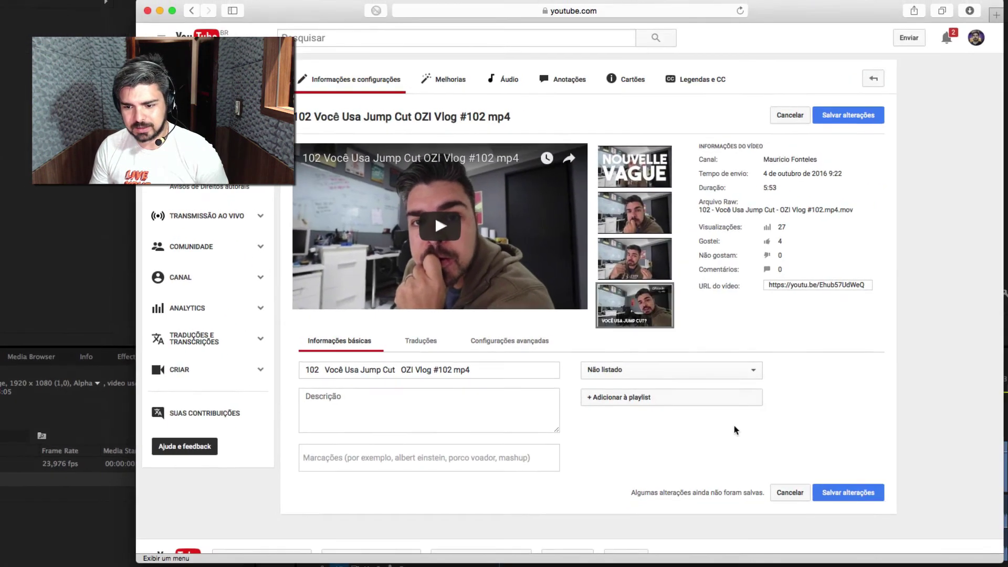
pyautogui.click(818, 469)
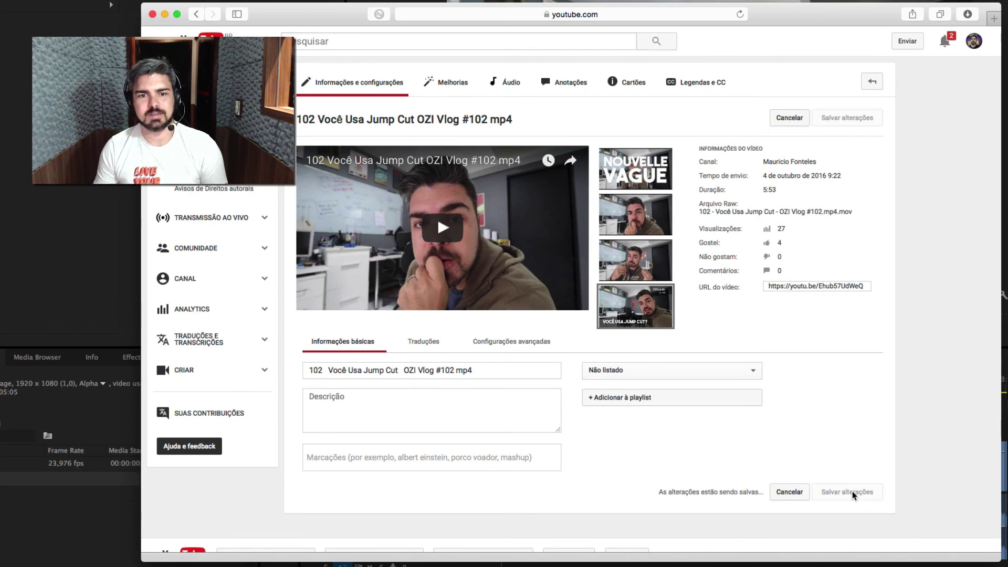